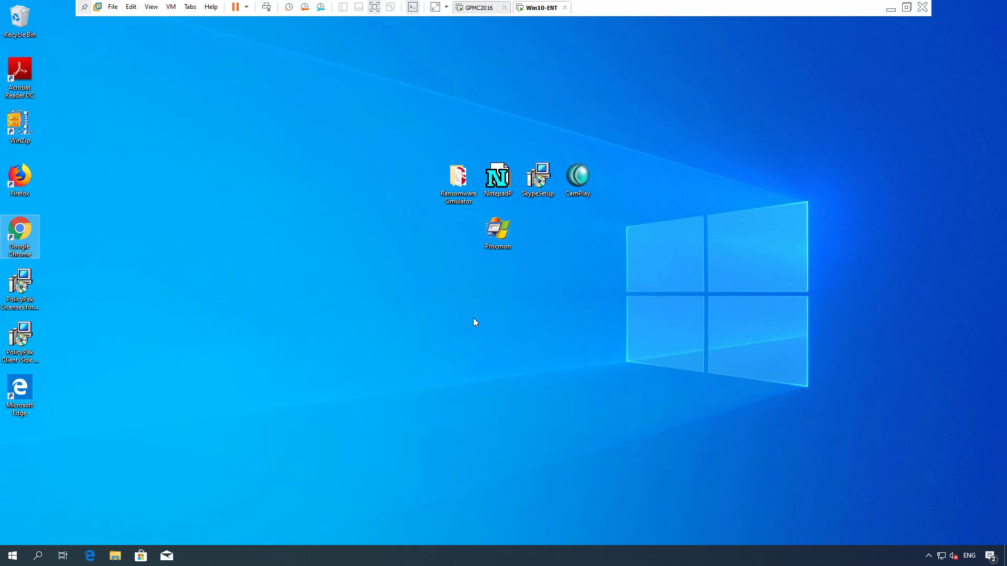
- Open the Java Control Panel and select the Very High security level for applications not on the Exception Site list
click(15, 553)
click(215, 306)
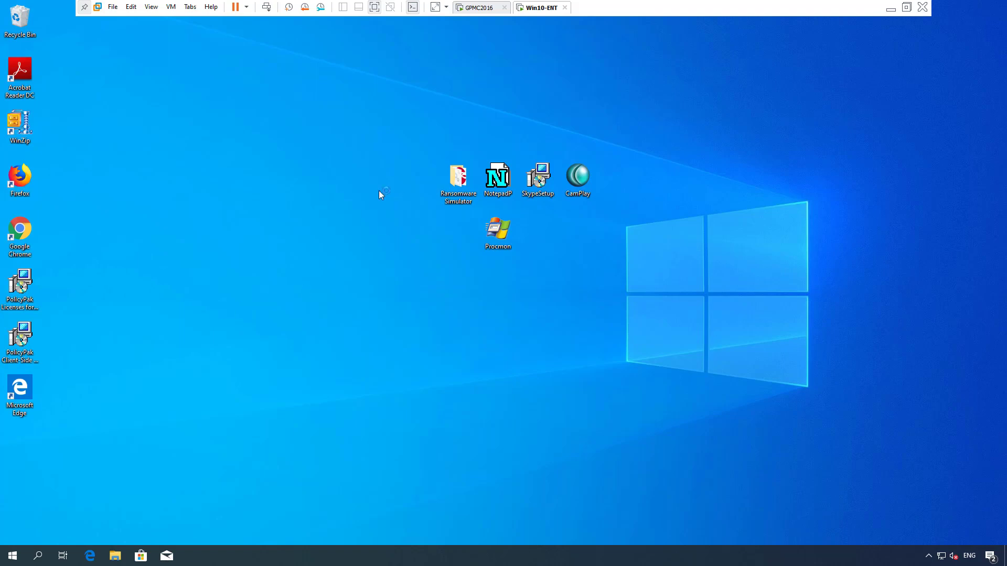
click(422, 108)
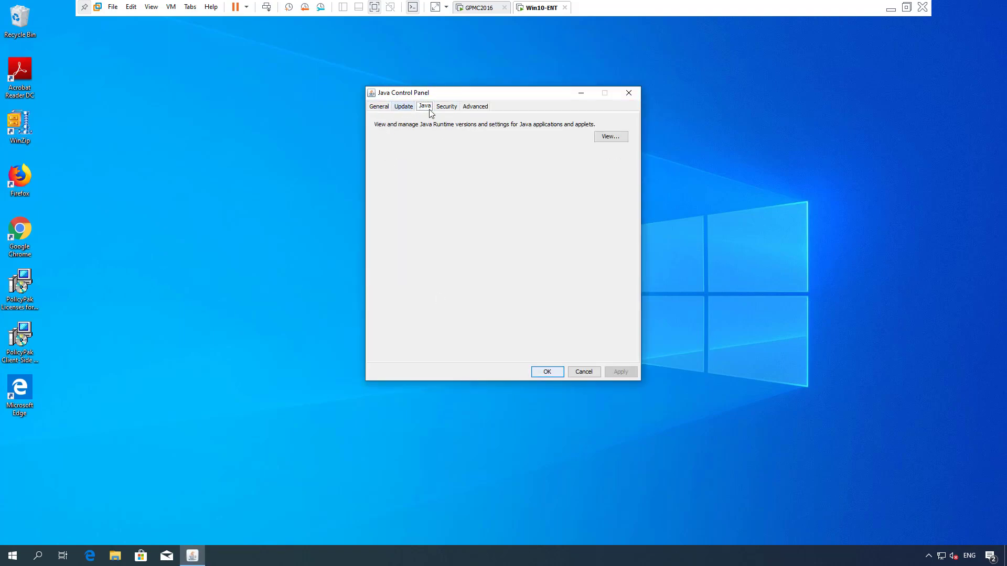
click(446, 107)
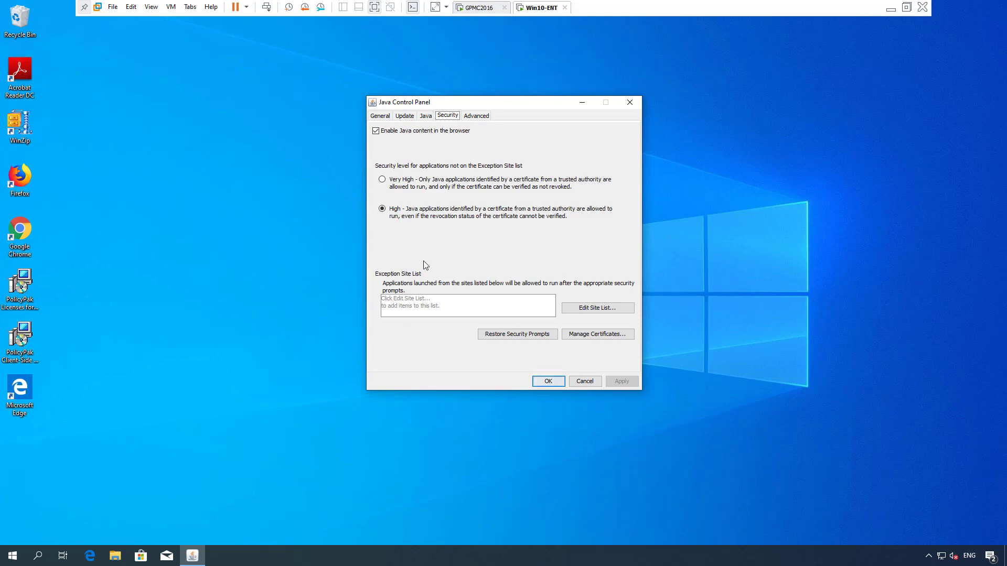
click(381, 179)
- Review the advanced Java settings, from debugging and console options to certificate checks and TLS versions
click(474, 117)
scroll(390, 249, down, 5)
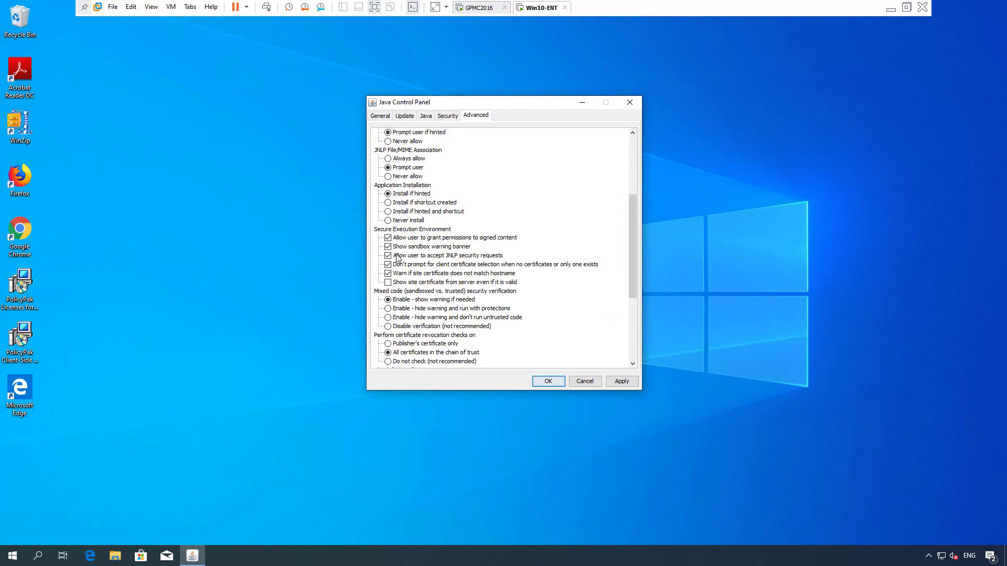
scroll(398, 263, down, 5)
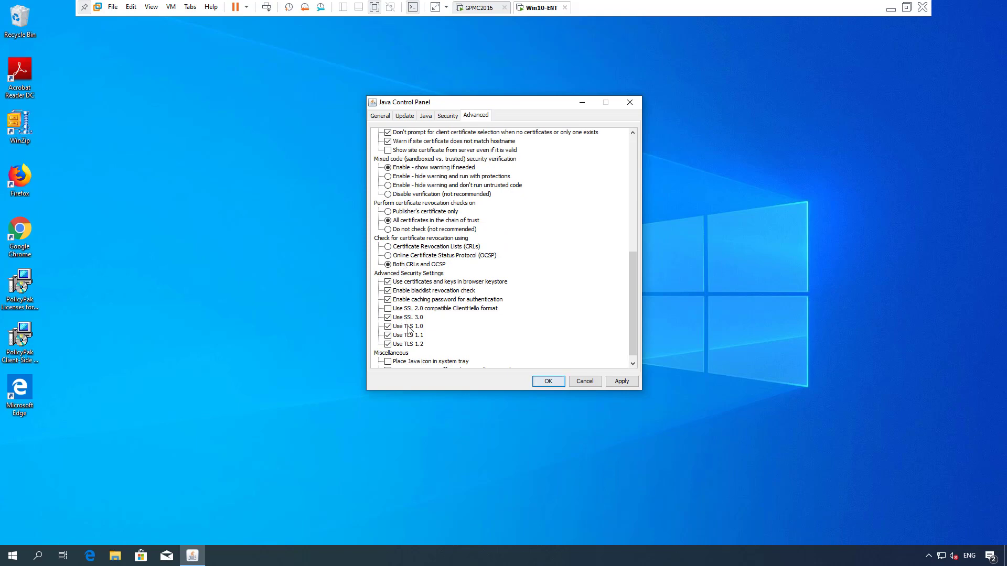
scroll(420, 265, up, 6)
scroll(422, 265, up, 4)
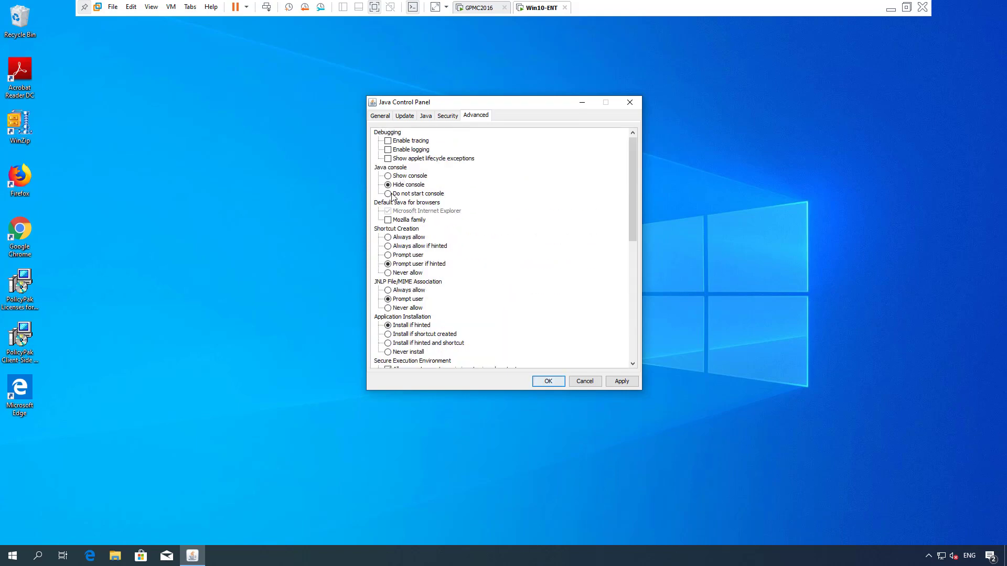
- Toggle the tracing, logging and applet lifecycle exception options on and off, and close the Java Control Panel without applying
click(424, 157)
click(424, 150)
click(423, 141)
click(424, 150)
click(424, 158)
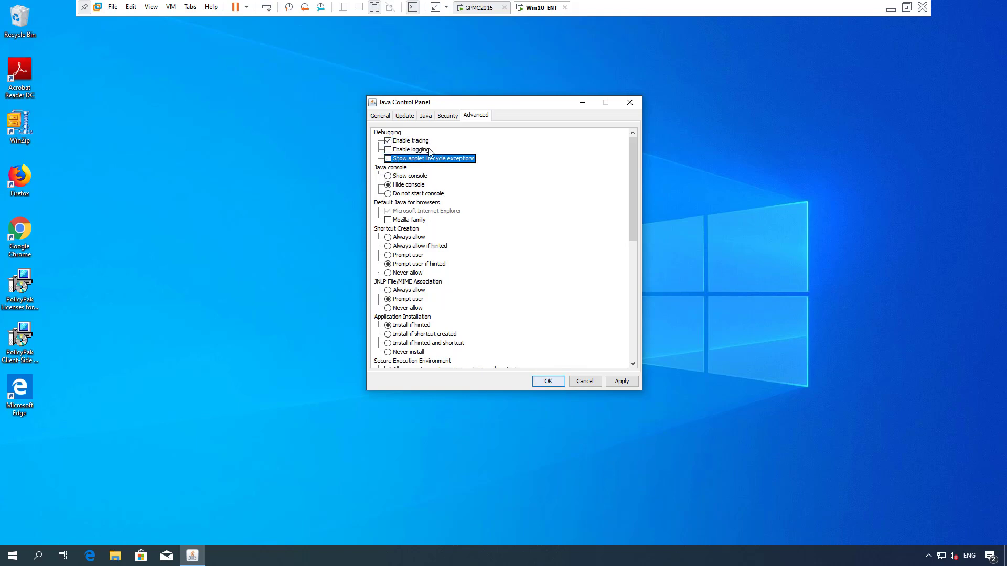
click(424, 150)
click(424, 141)
click(425, 149)
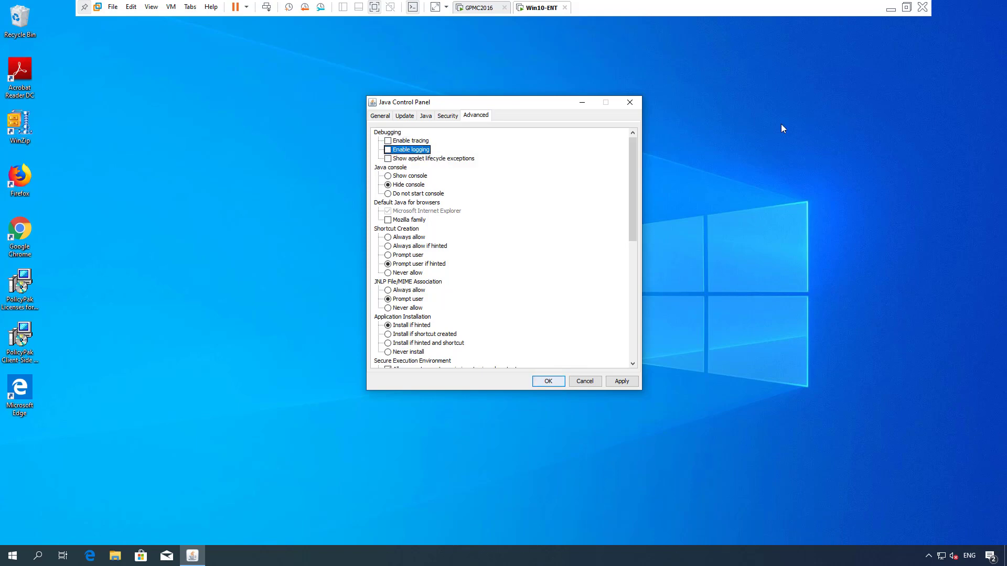
click(639, 106)
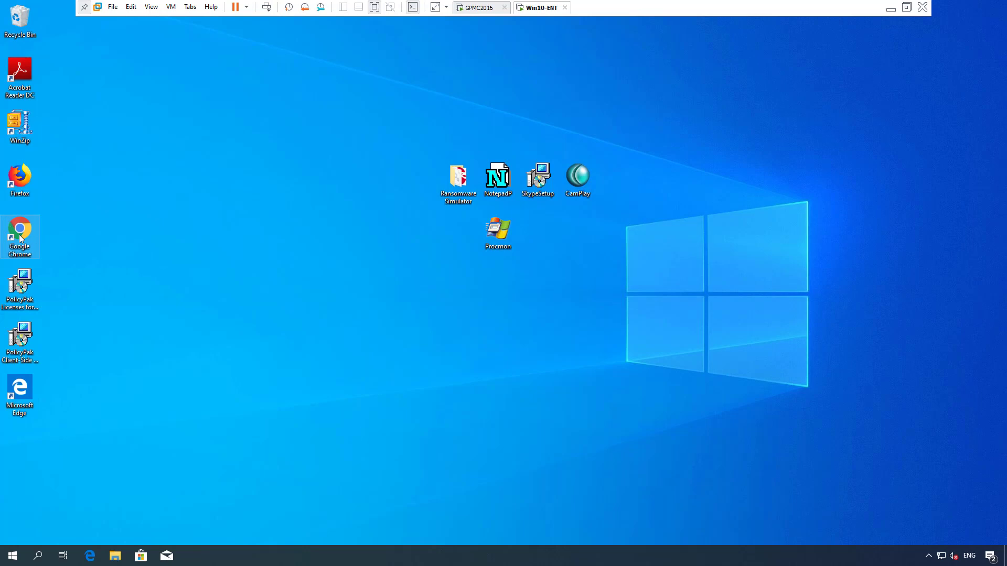
- Open Google Chrome, examine the password options in its Autofill settings, and close the browser
double_click(21, 238)
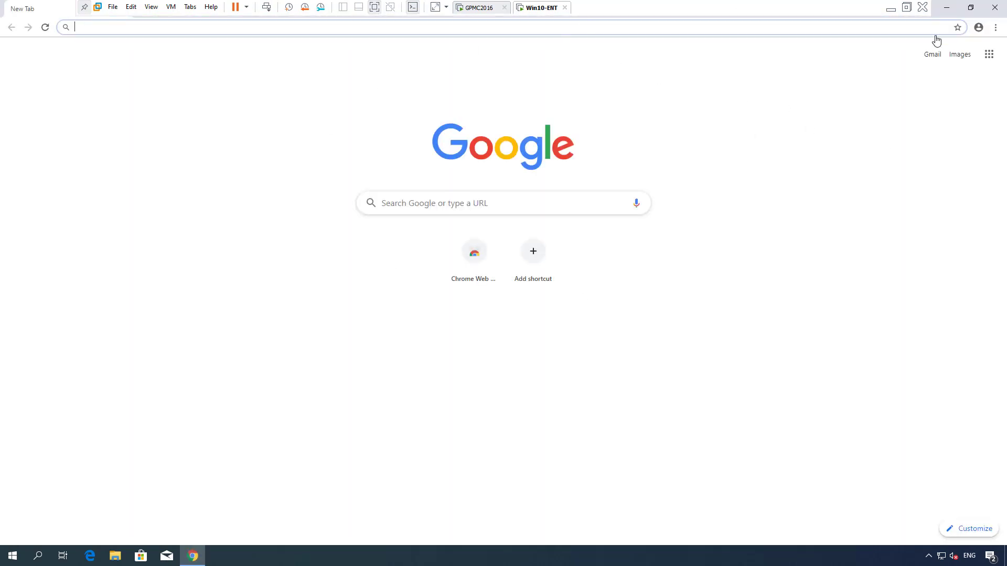
click(998, 27)
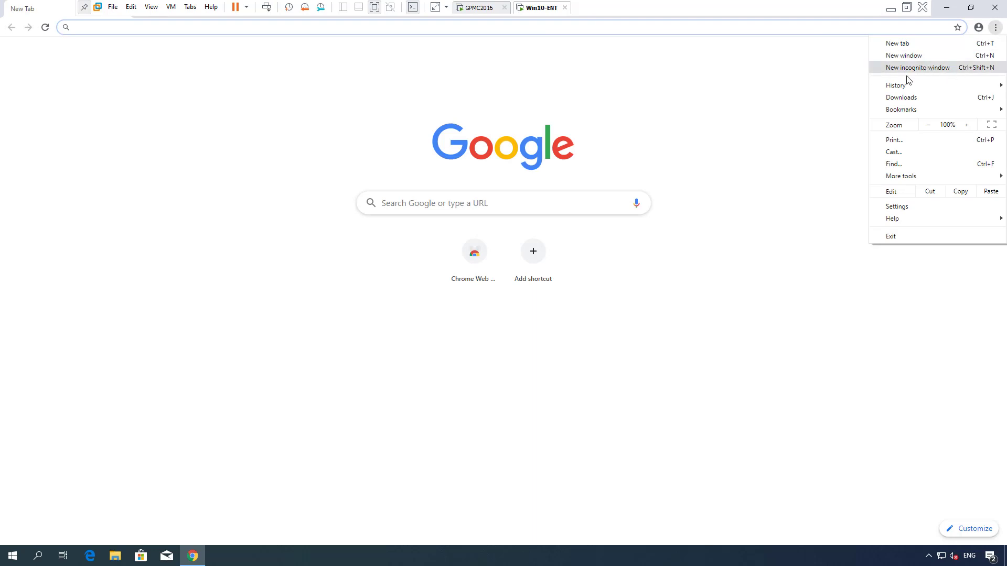
click(913, 206)
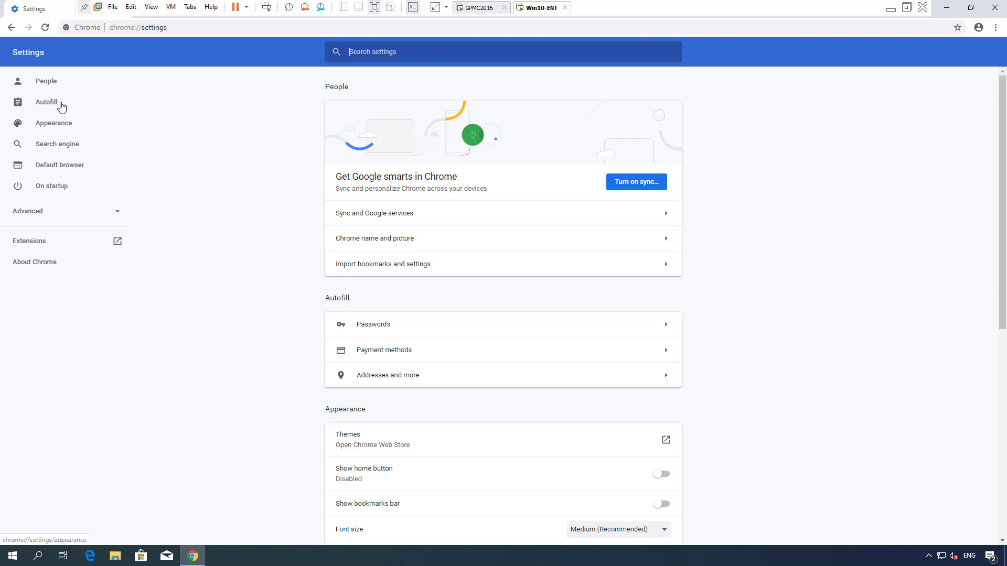
click(61, 105)
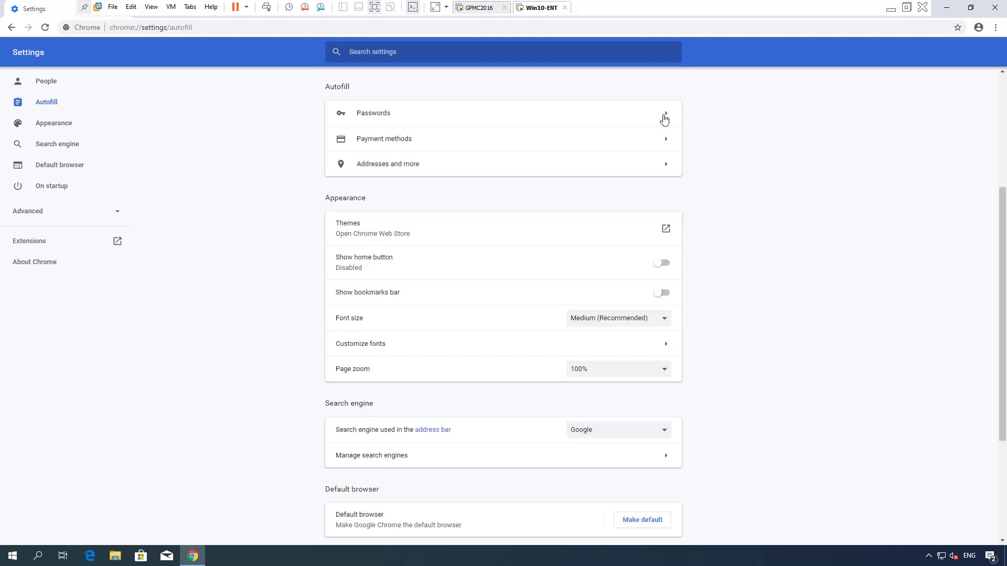
click(664, 118)
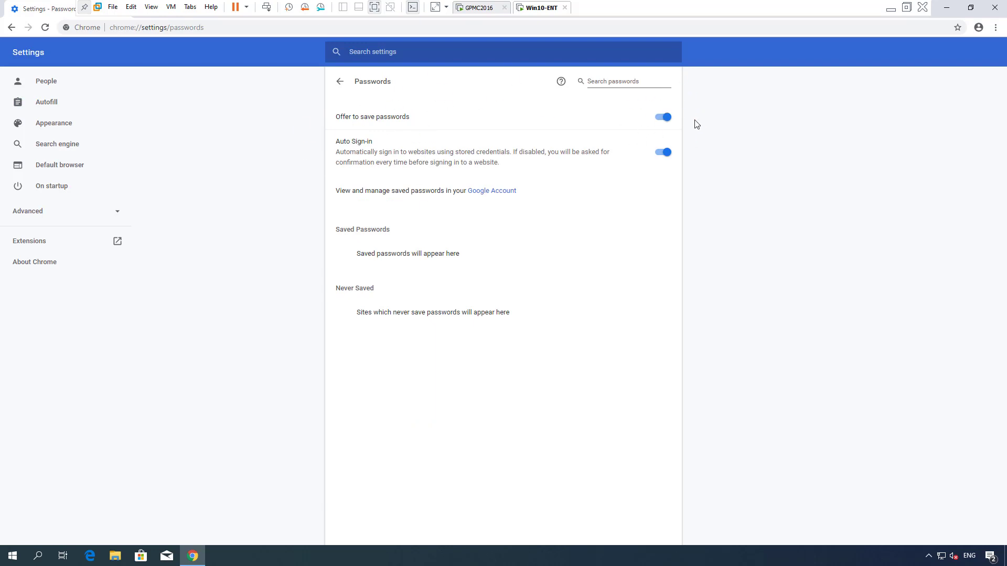
click(995, 8)
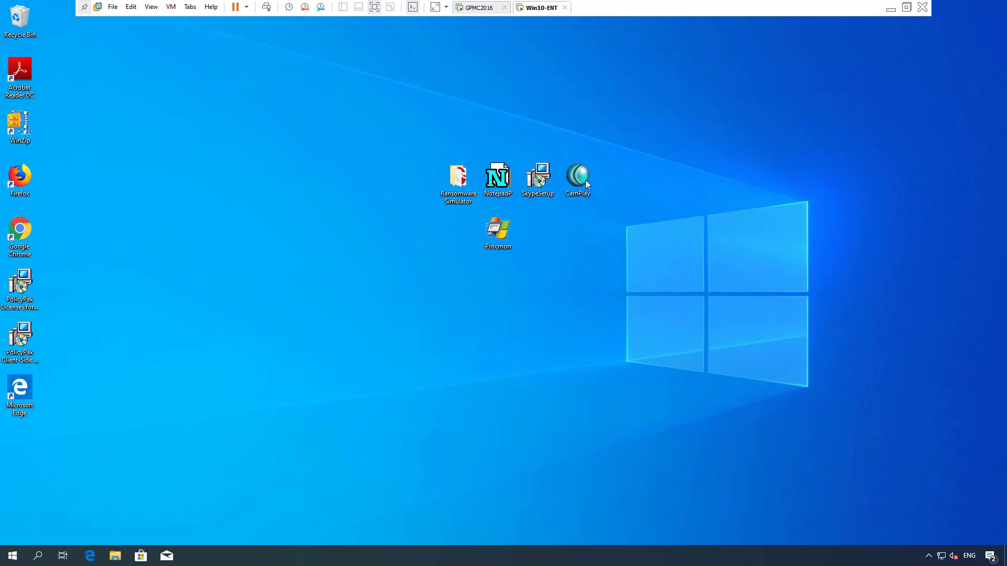
- Switch to the GPMC2016 virtual machine and close the Console1 management console without saving its settings
click(482, 7)
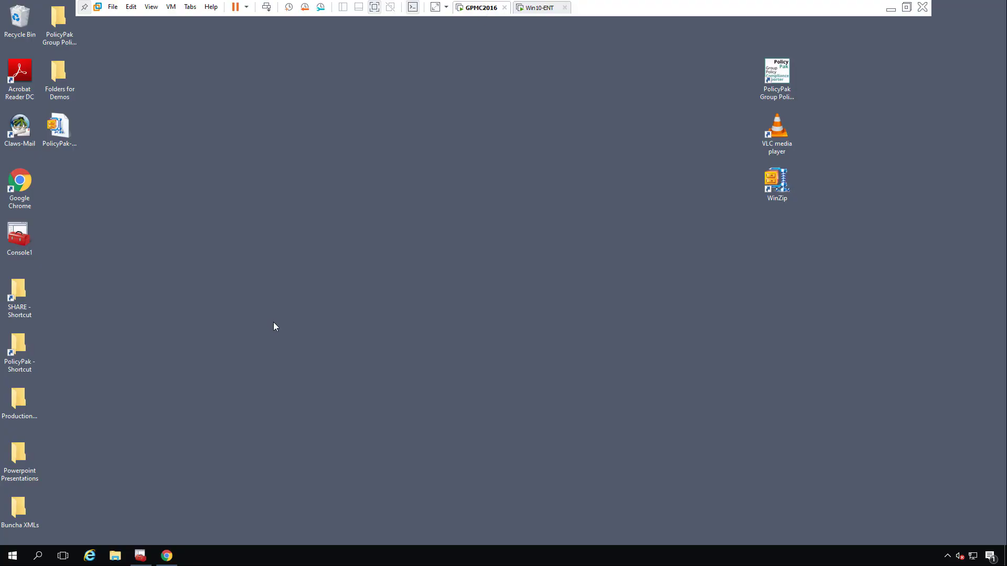
click(142, 554)
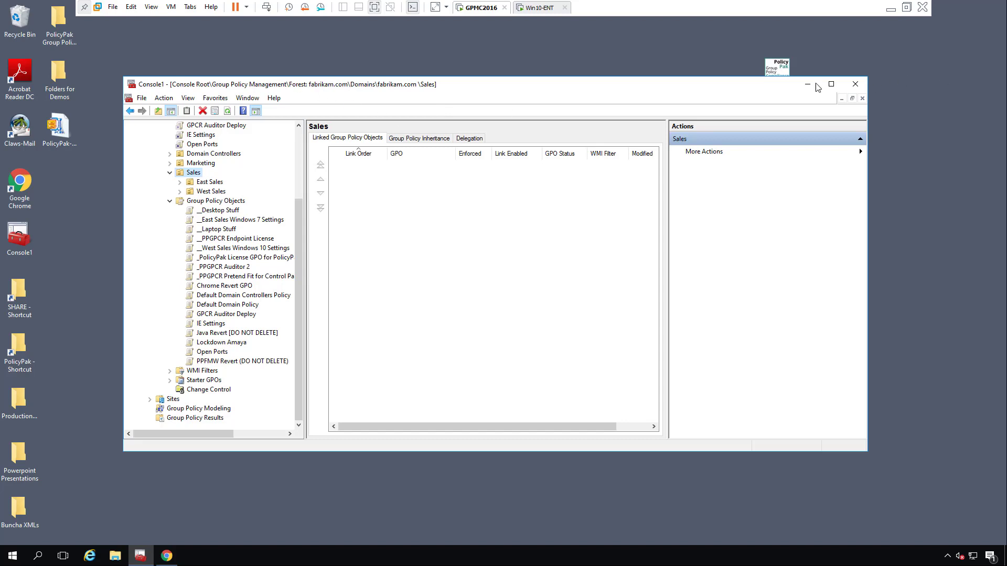
click(862, 80)
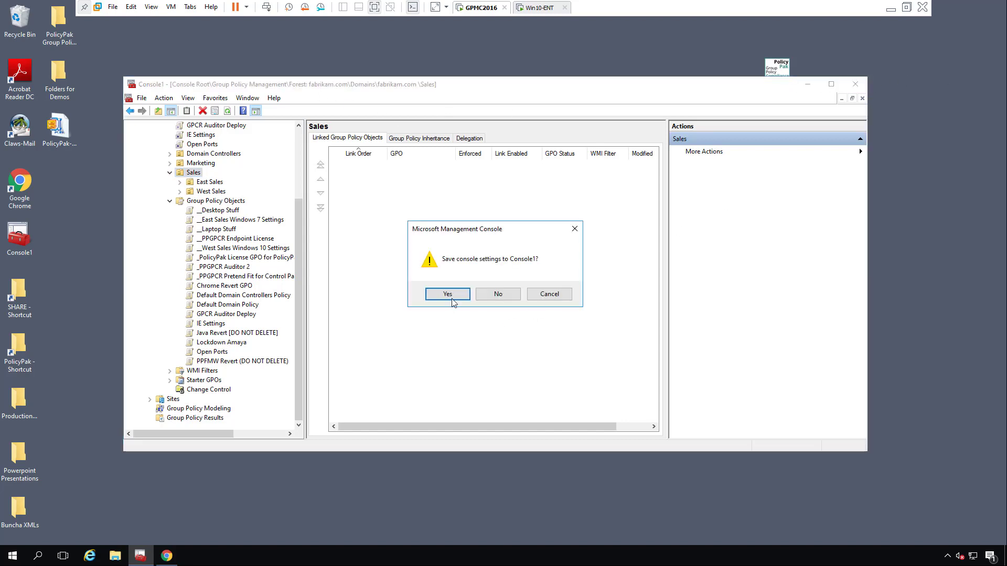
click(498, 295)
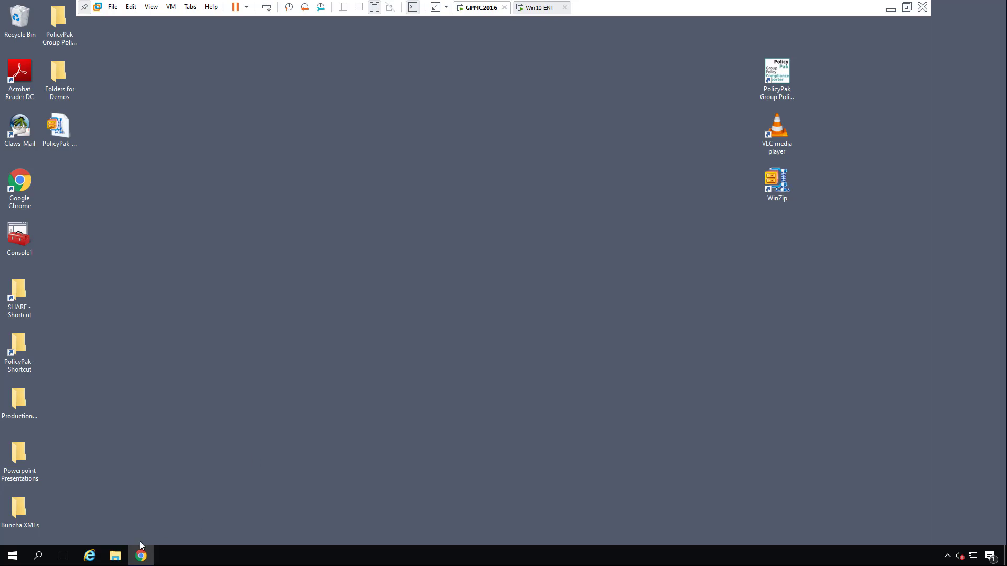
- Launch the PolicyPak Exporter Tool from the PolicyPak program group
click(20, 554)
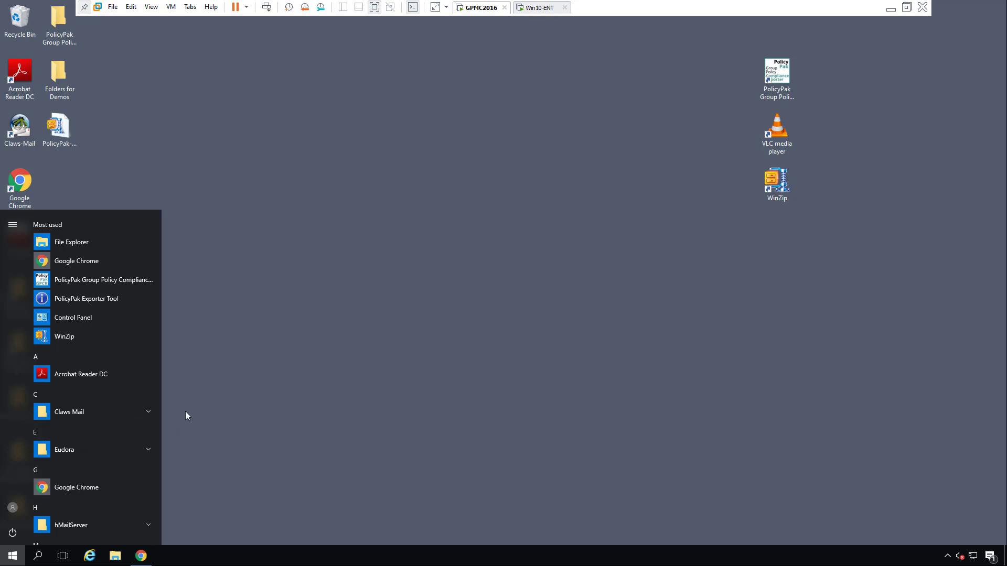
scroll(95, 409, down, 1)
scroll(93, 412, down, 5)
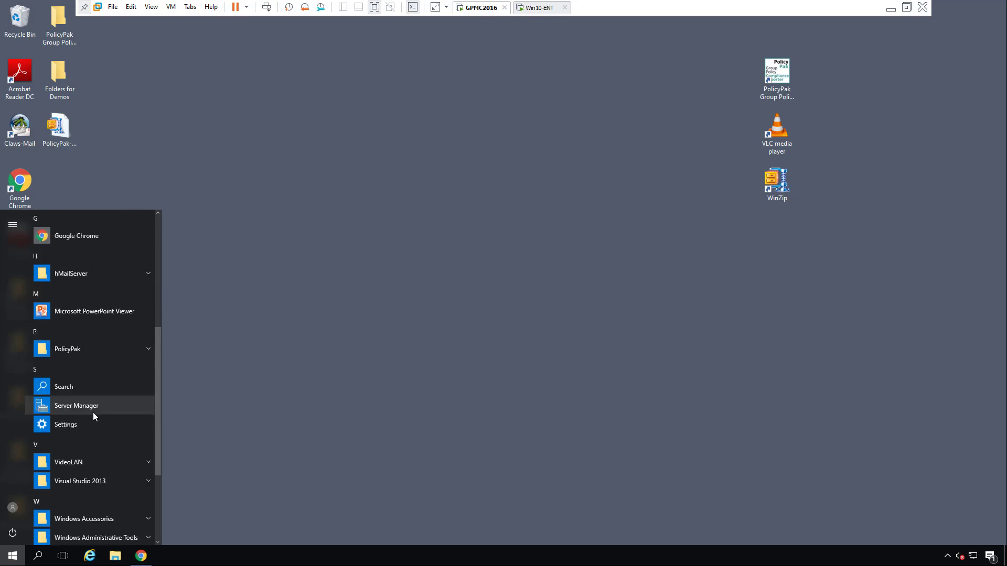
scroll(93, 413, up, 2)
click(92, 413)
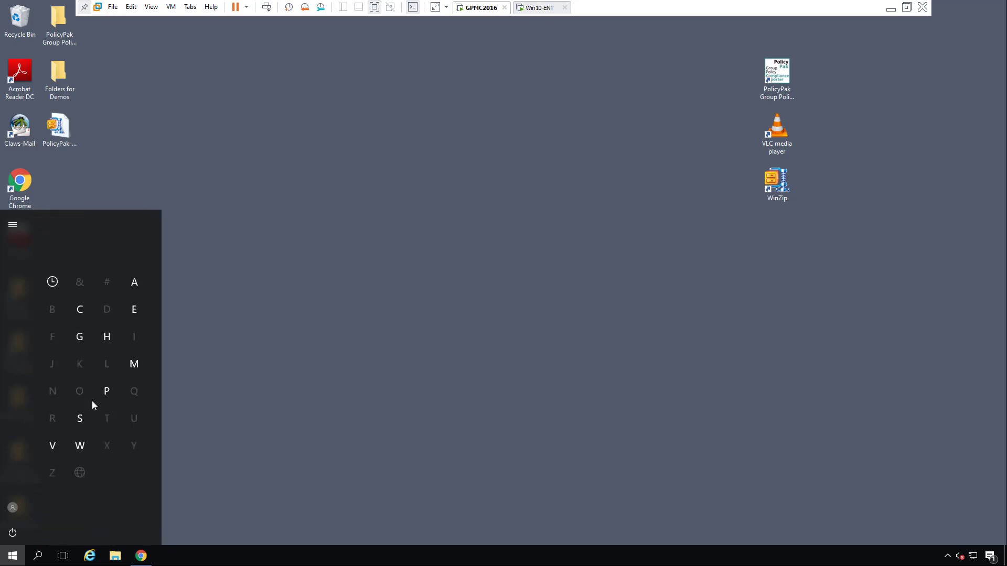
click(109, 389)
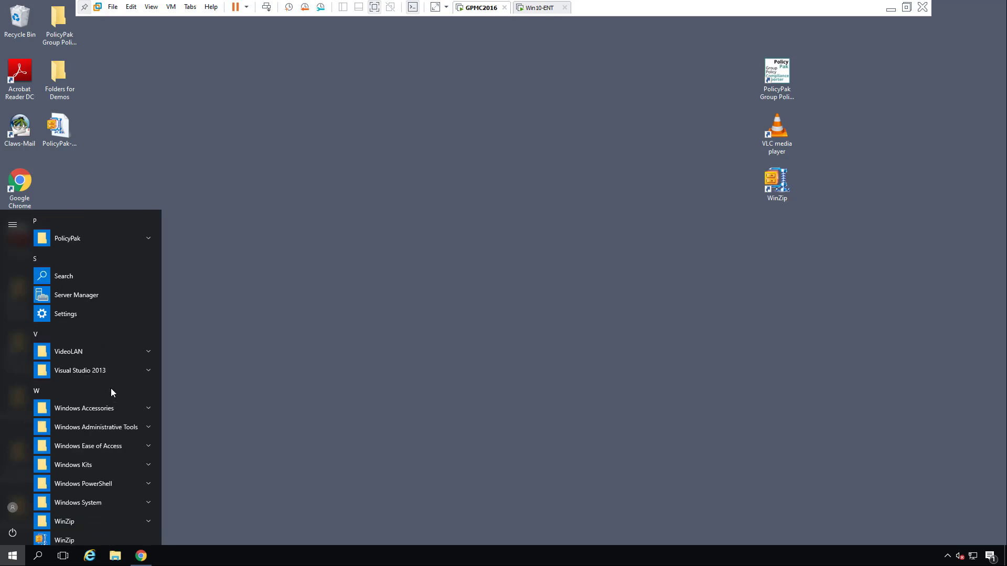
click(86, 244)
click(112, 315)
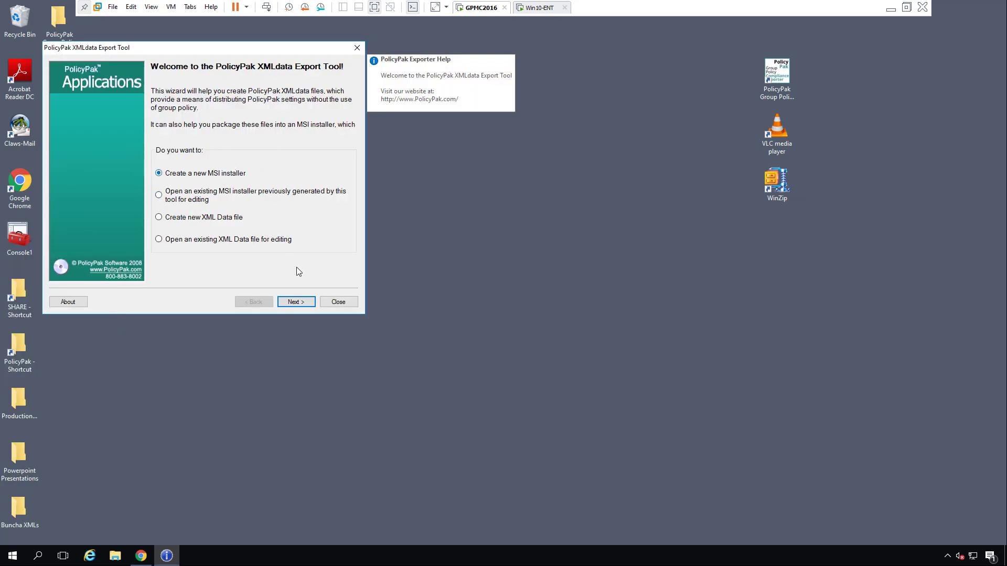
- Begin a new MSI installer and add a new XMLdata file for Oracle Java Version 7 to 9
click(297, 302)
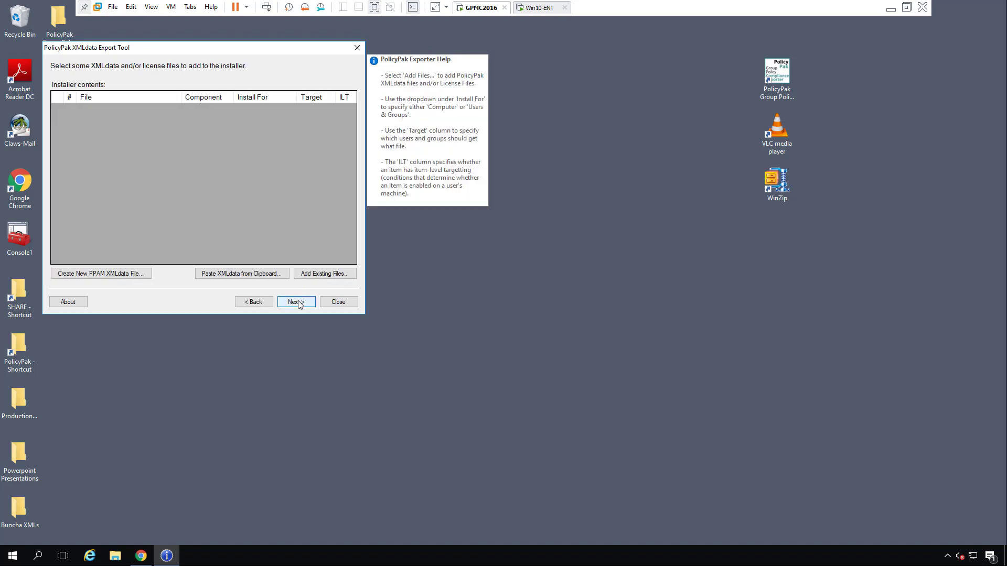
click(126, 273)
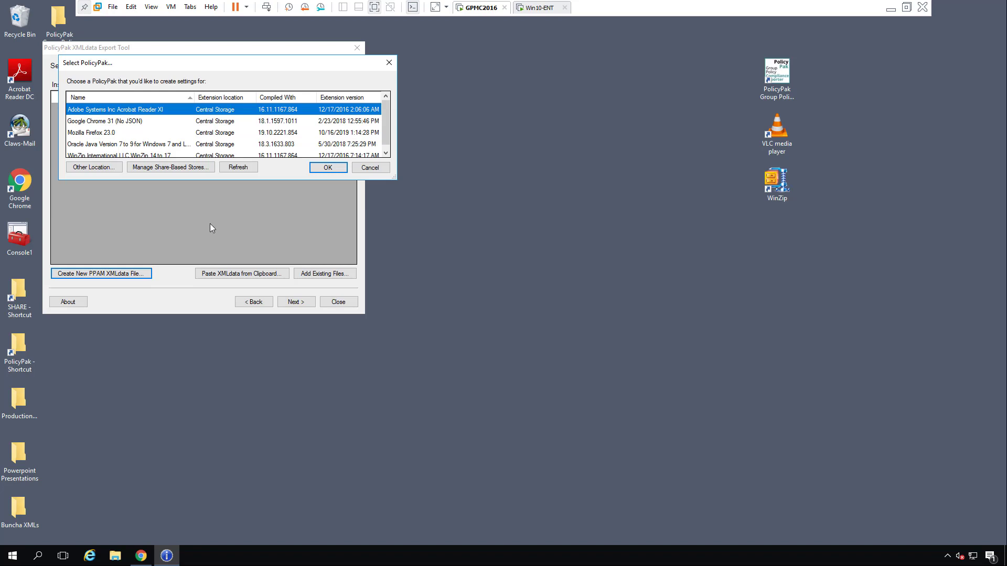
double_click(117, 145)
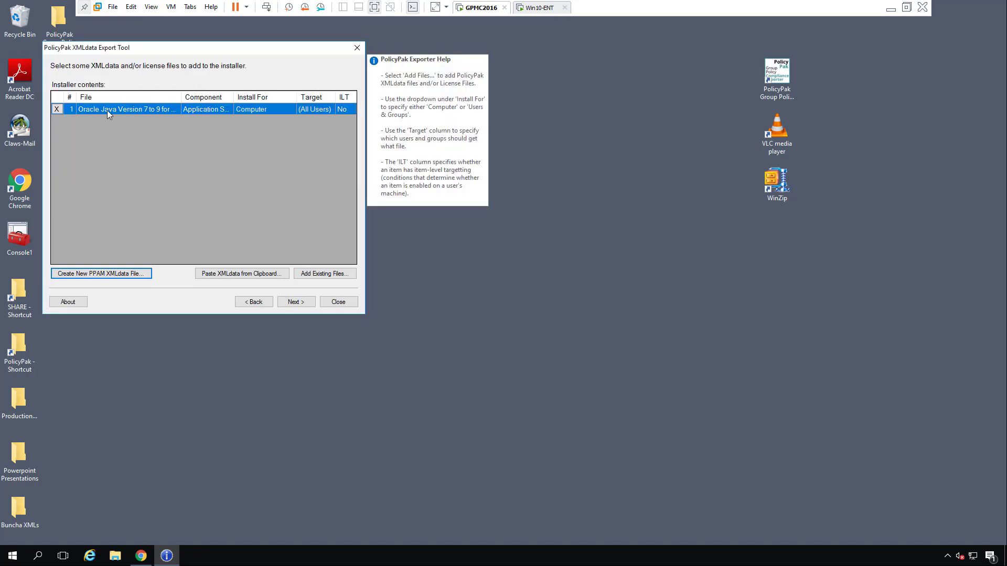
- Open the Oracle Java entry's settings and disable Check for Updates Automatically
double_click(107, 110)
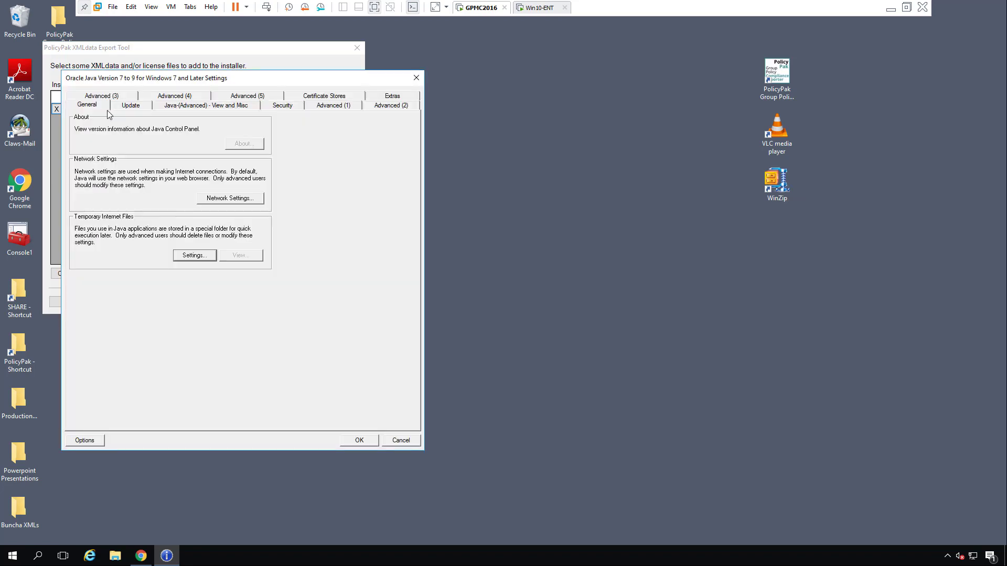
click(132, 106)
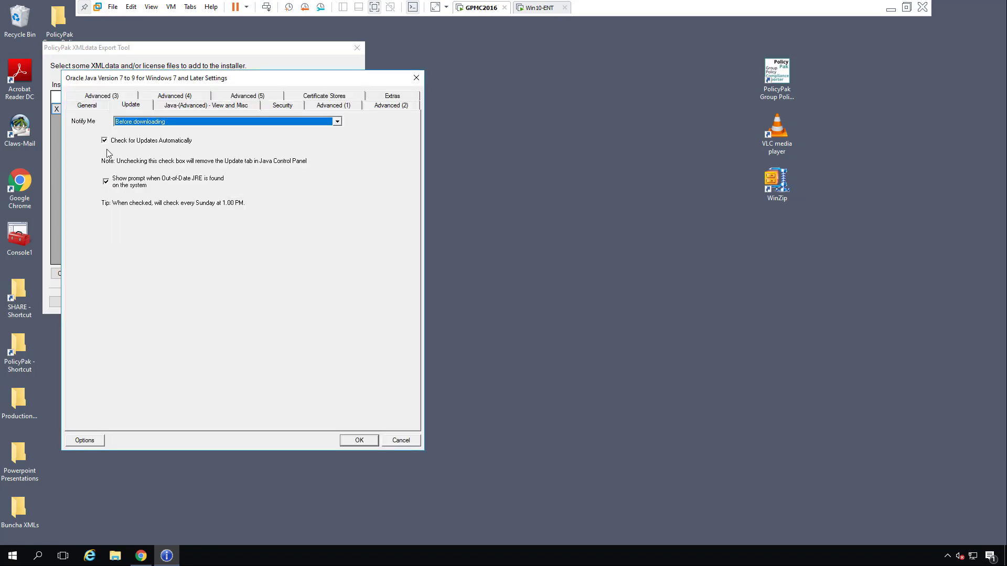
click(139, 146)
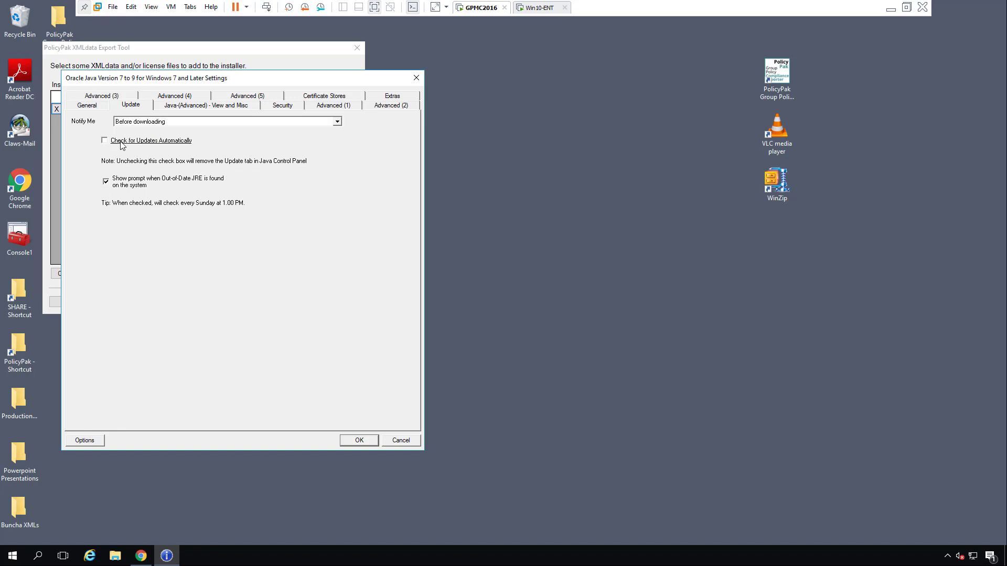
- Set the Java security level to Very High and lock down the setting using the system-wide config file
click(269, 107)
click(132, 155)
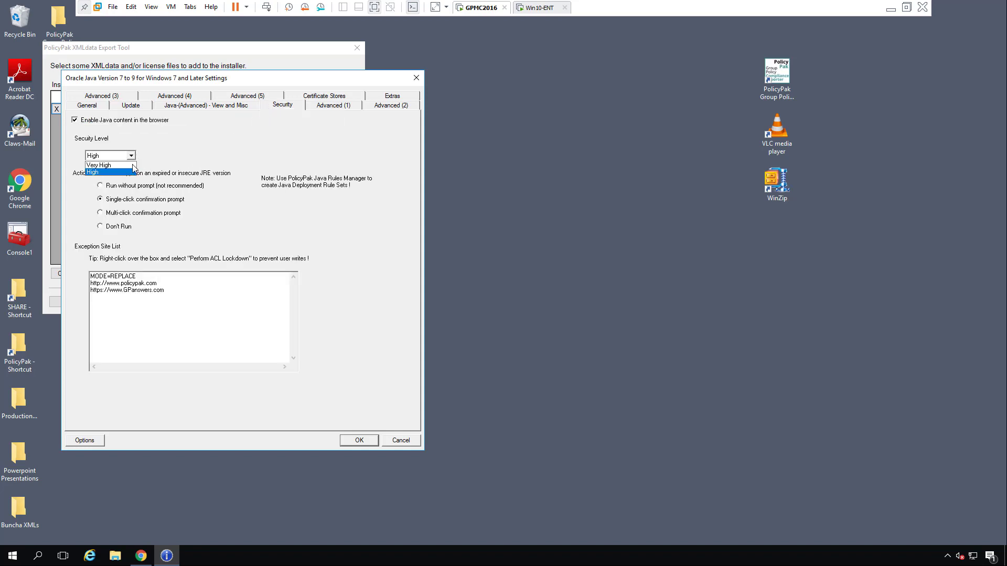
click(134, 168)
right_click(118, 156)
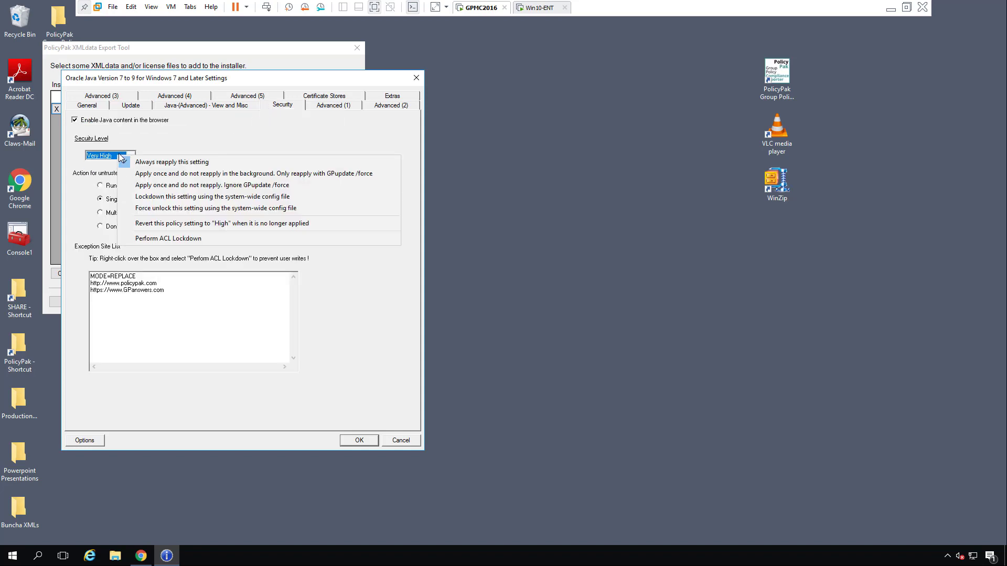
click(164, 199)
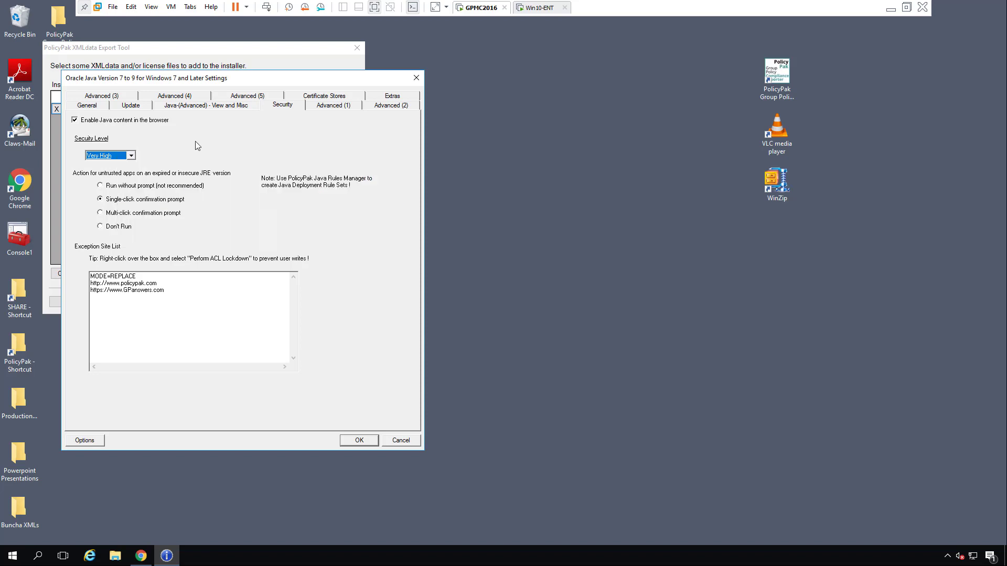
- Disable TLS 1.0 and TLS 1.1, lock down TLS 1.0, 1.1 and 1.2 using the system-wide config file, and accept the Java settings
click(169, 100)
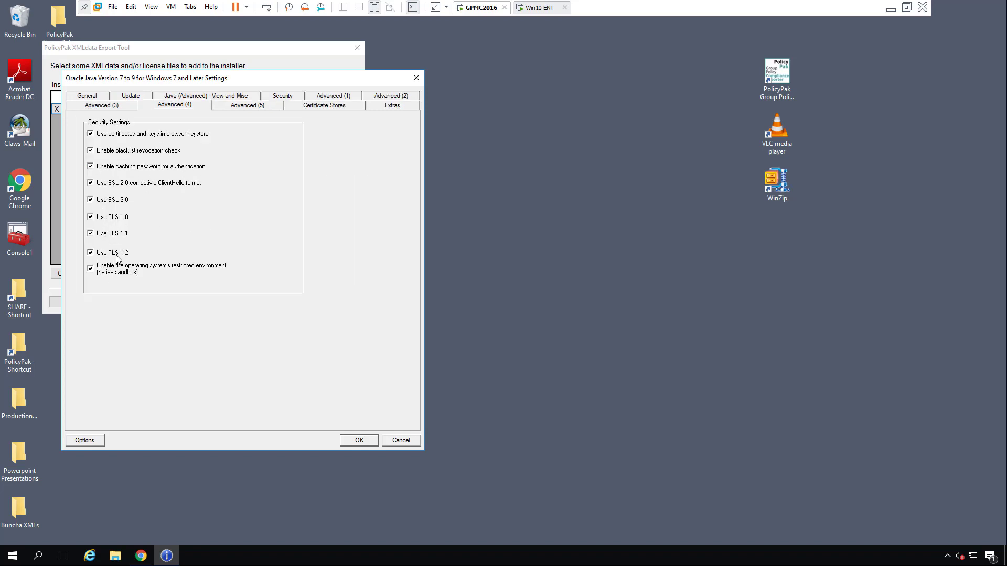
click(105, 217)
right_click(105, 216)
click(144, 262)
right_click(111, 234)
click(154, 278)
right_click(102, 254)
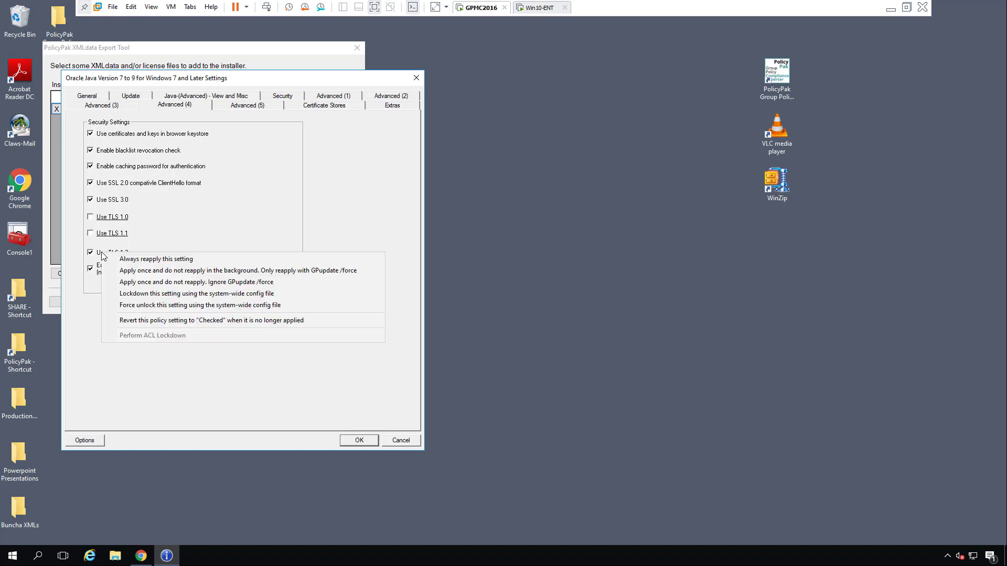
click(148, 294)
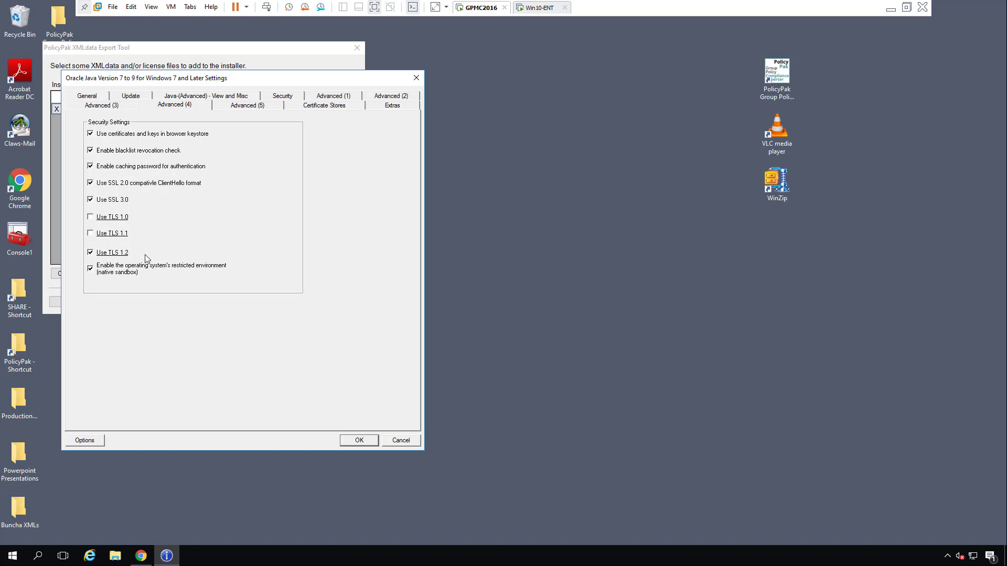
click(364, 440)
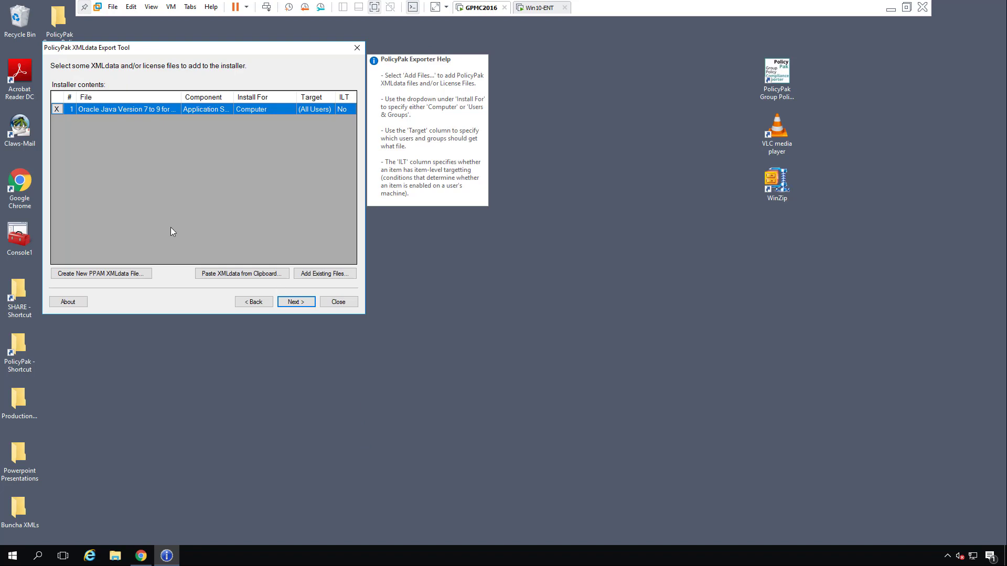
- Add a new XMLdata file for Google Chrome 31 (No JSON) to the installer and open its settings
click(119, 275)
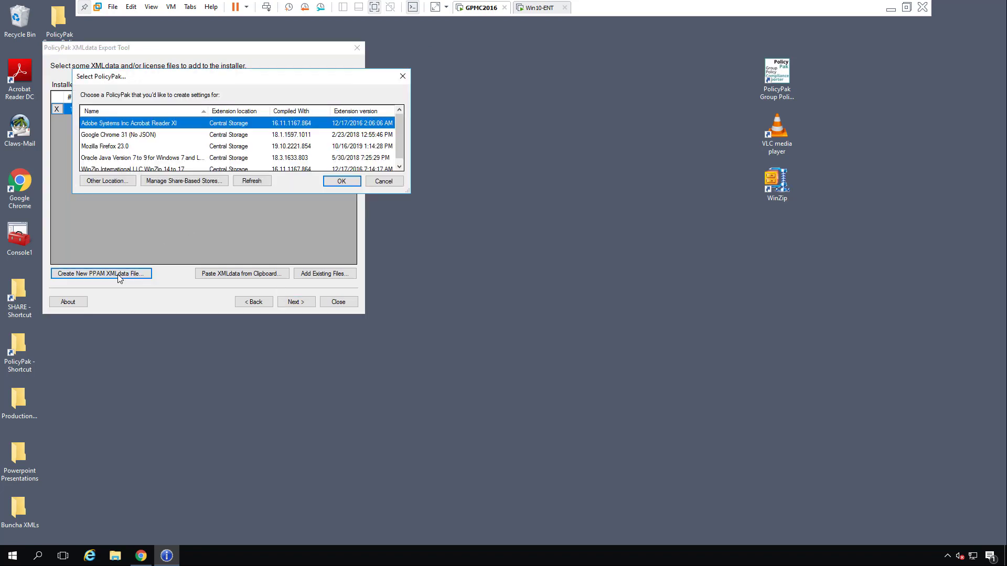
double_click(133, 136)
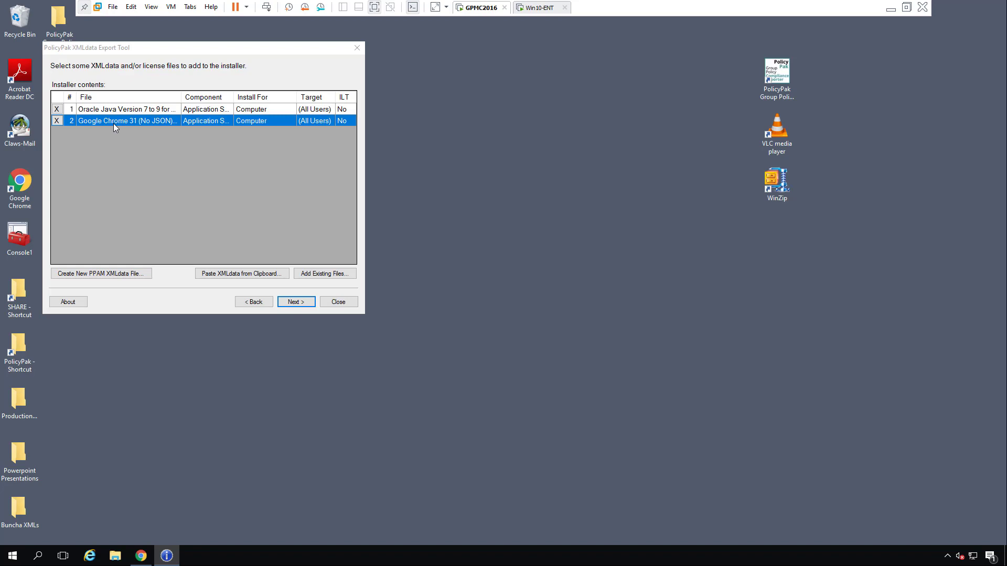
double_click(113, 124)
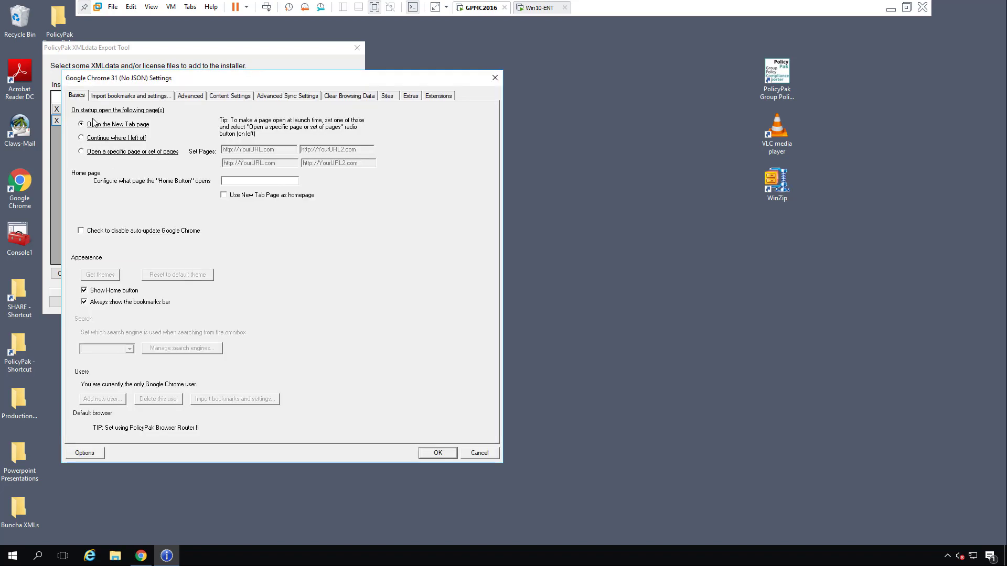
click(104, 153)
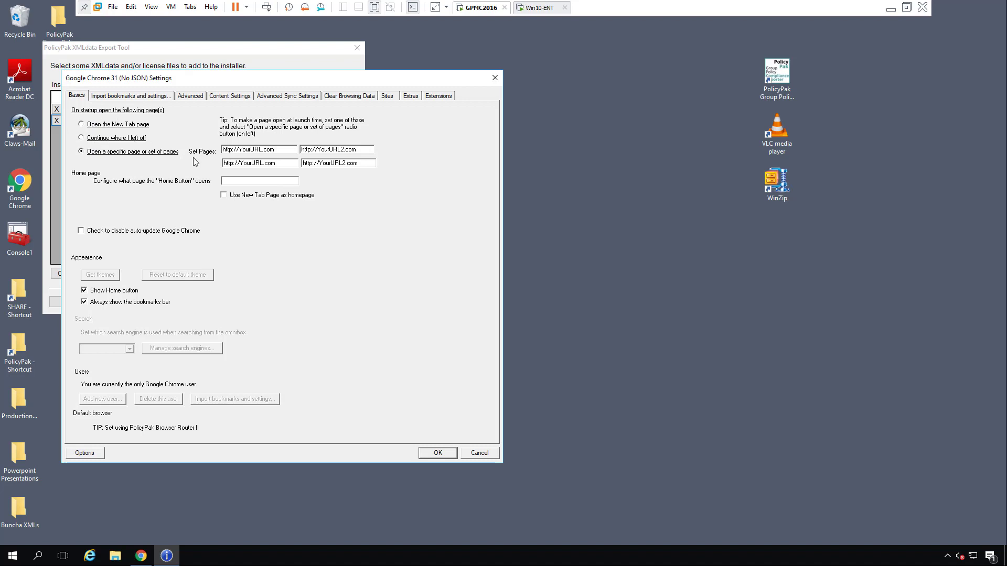
drag(277, 149, 222, 150)
text(https://www.policypak)
- Set Chrome's incognito mode availability to Incognito mode disabled
click(419, 100)
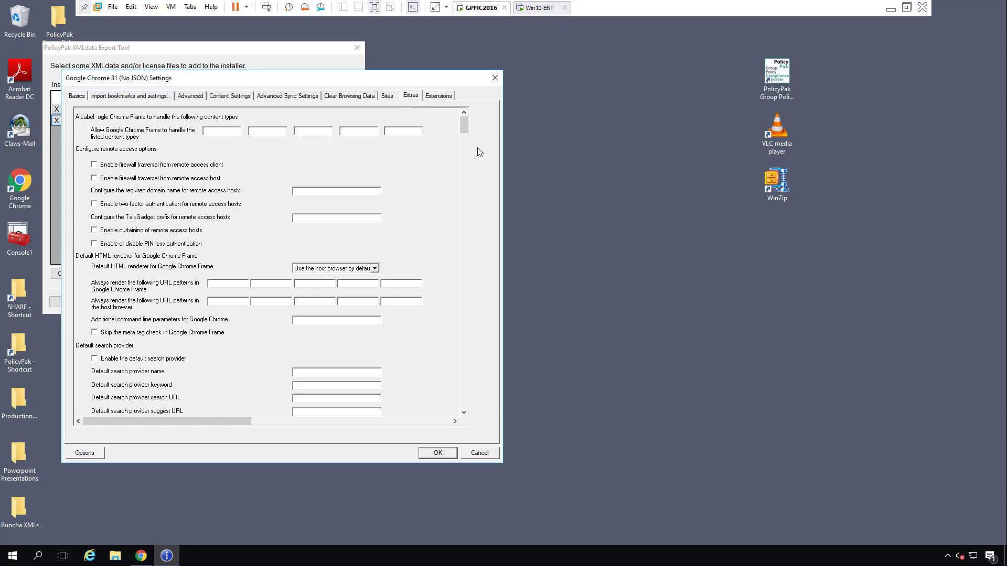
drag(463, 127, 481, 180)
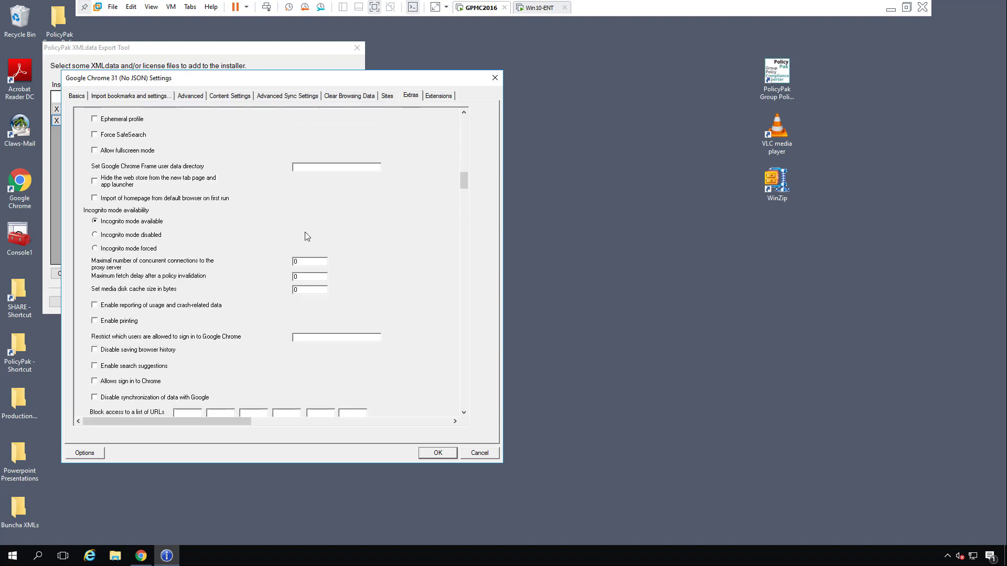
click(143, 236)
- Turn off Chrome's offer to save passwords entered on the web and accept the Chrome settings
click(190, 97)
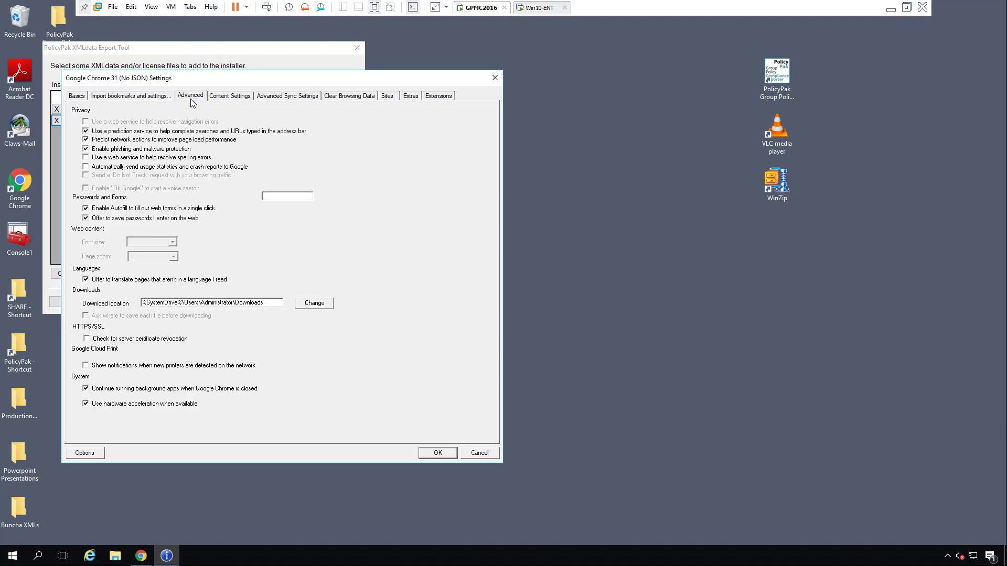
click(86, 218)
click(444, 454)
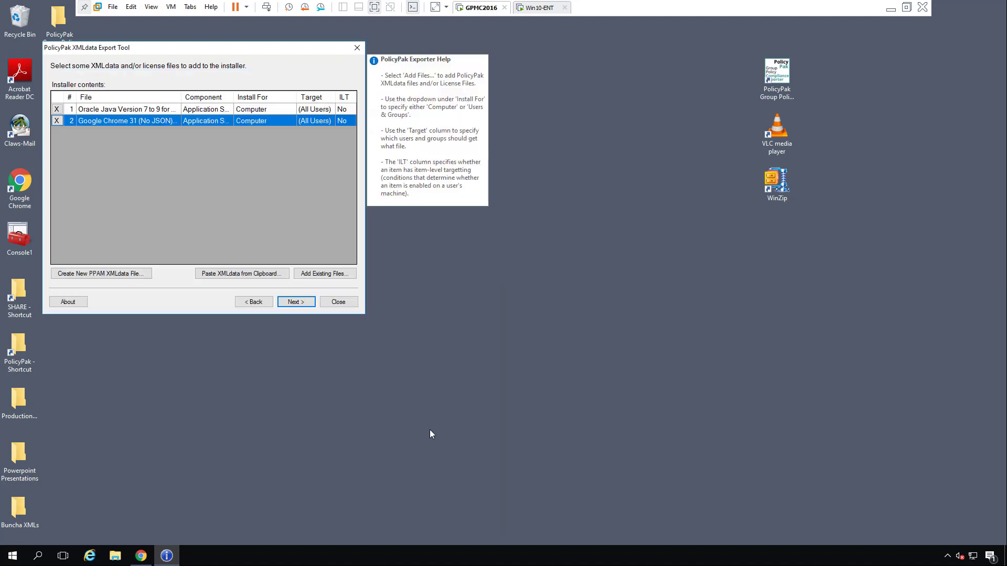
- Keep the default installer properties, save the MSI to the Desktop as PPAM for SCCM, and finish the wizard
click(308, 302)
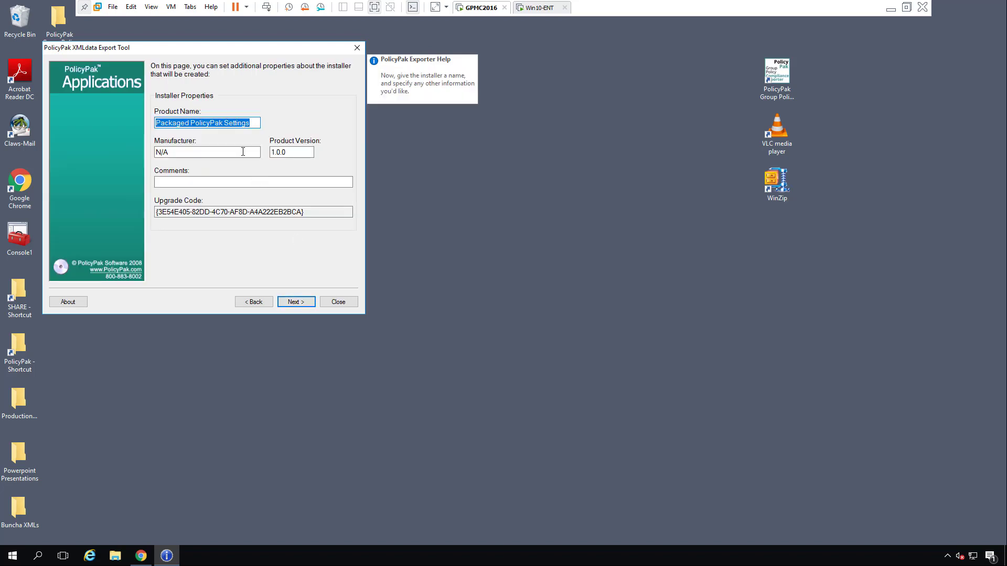
click(258, 122)
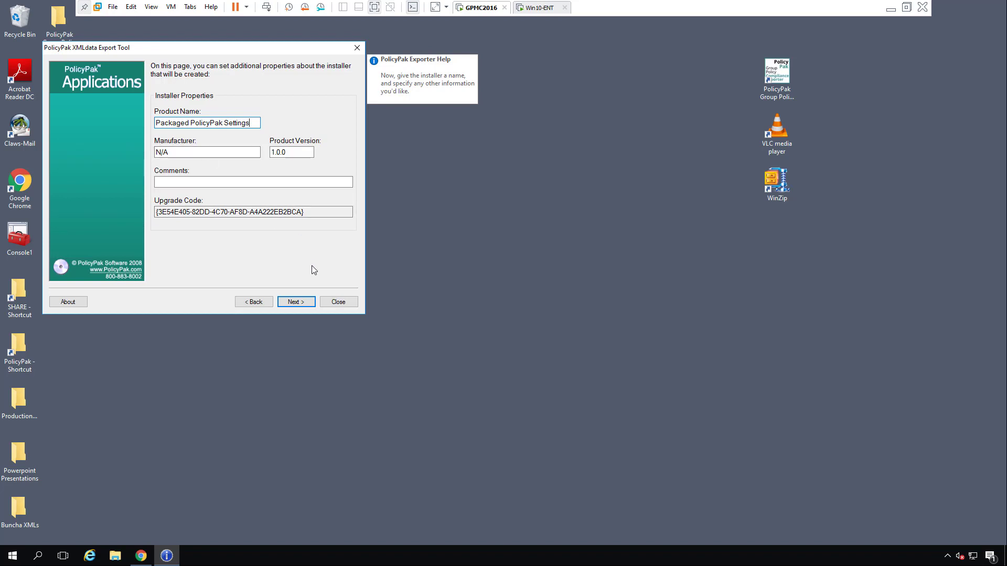
click(302, 306)
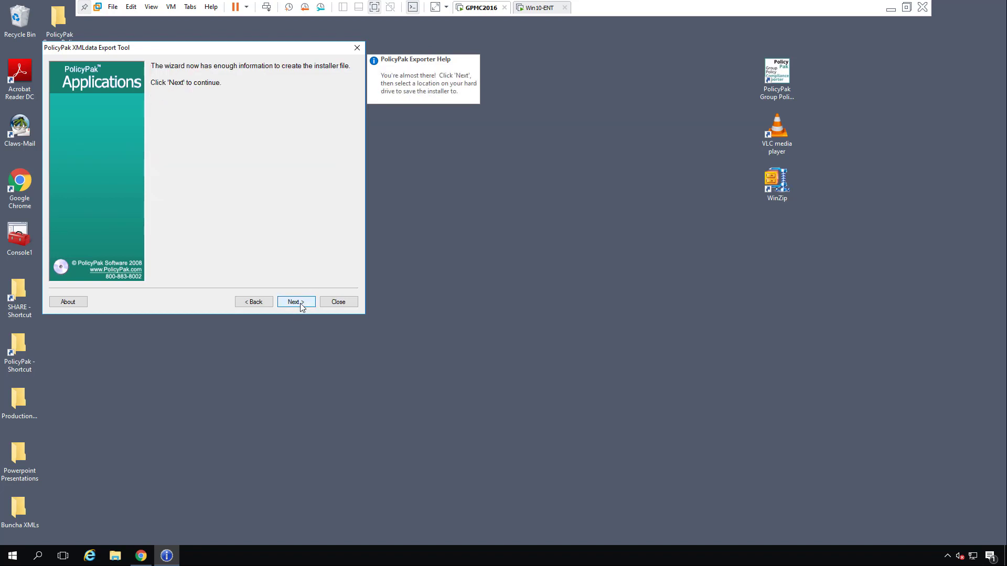
click(302, 306)
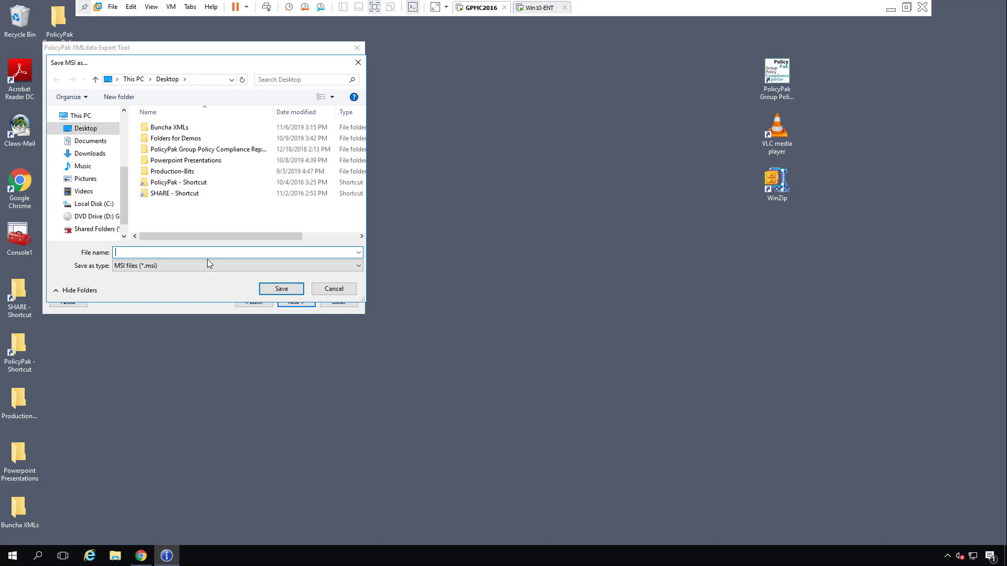
text(PPAM for SCCM)
click(284, 288)
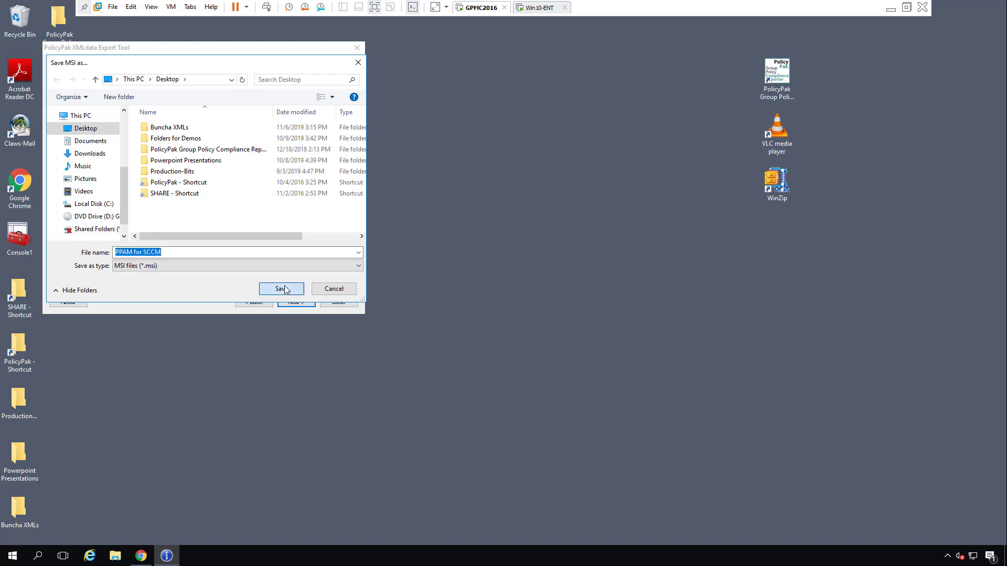
click(306, 304)
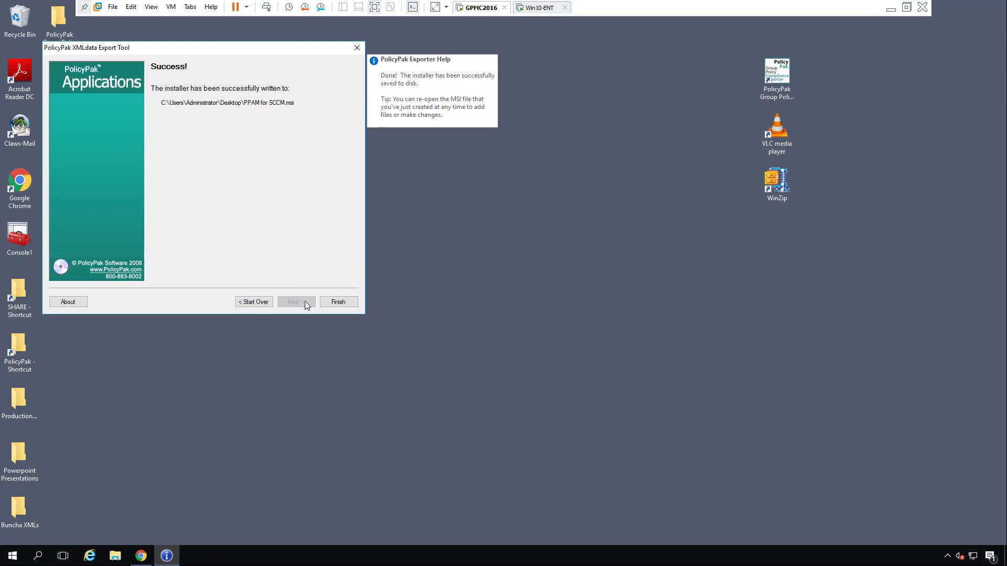
click(338, 302)
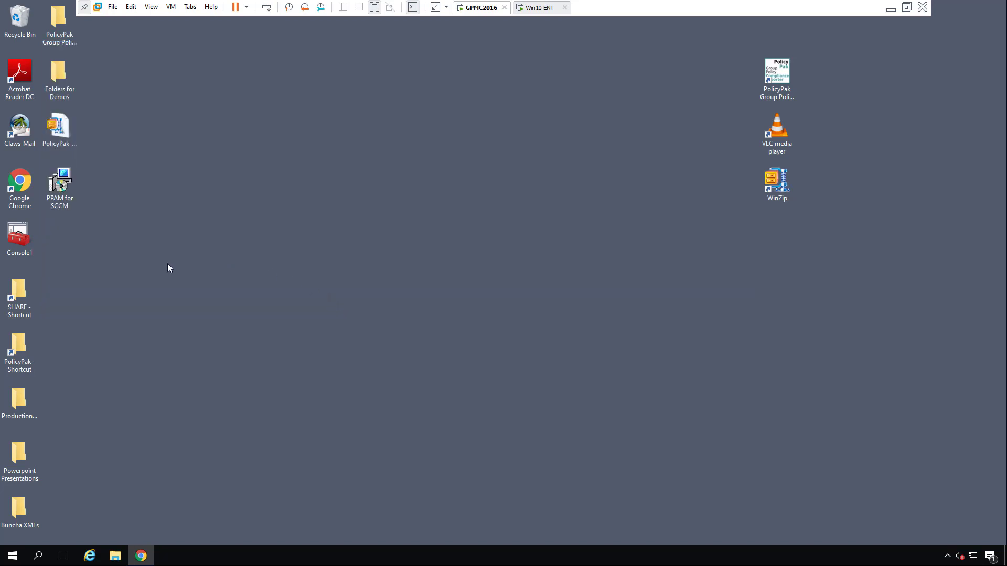
- Switch to the Win10-ENT virtual machine and open the Java Control Panel
click(106, 184)
key(ctrl+alt+Right)
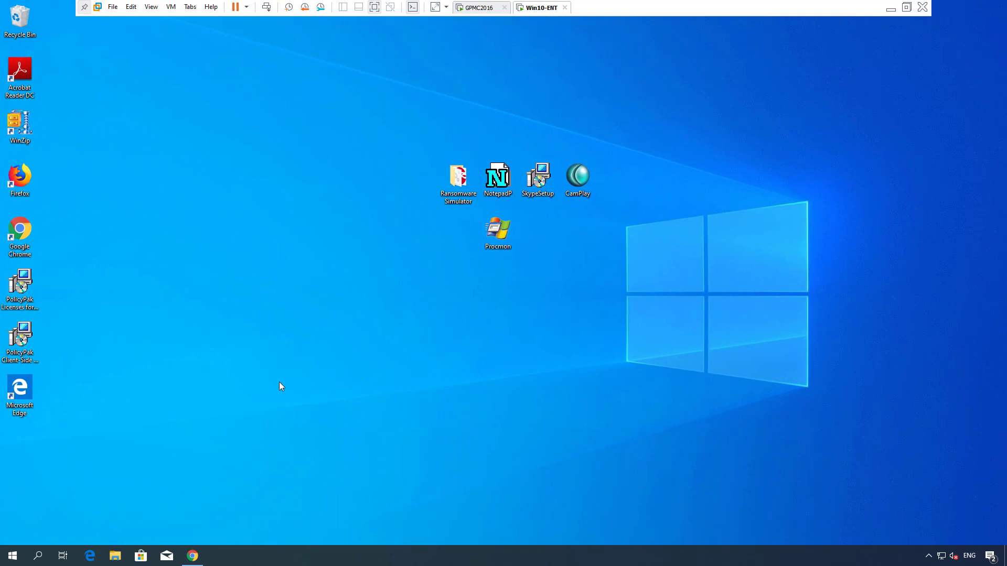
key(super)
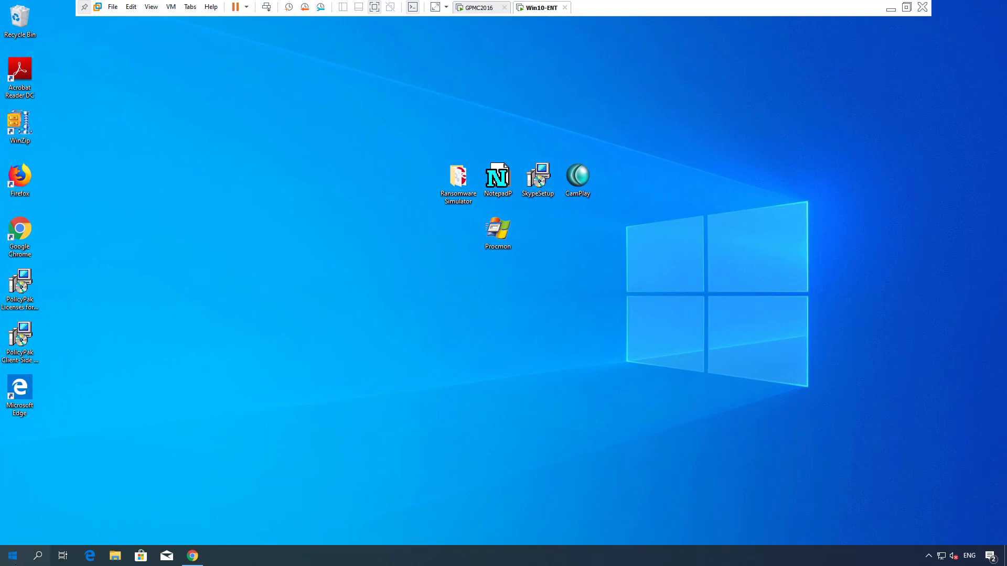
click(193, 320)
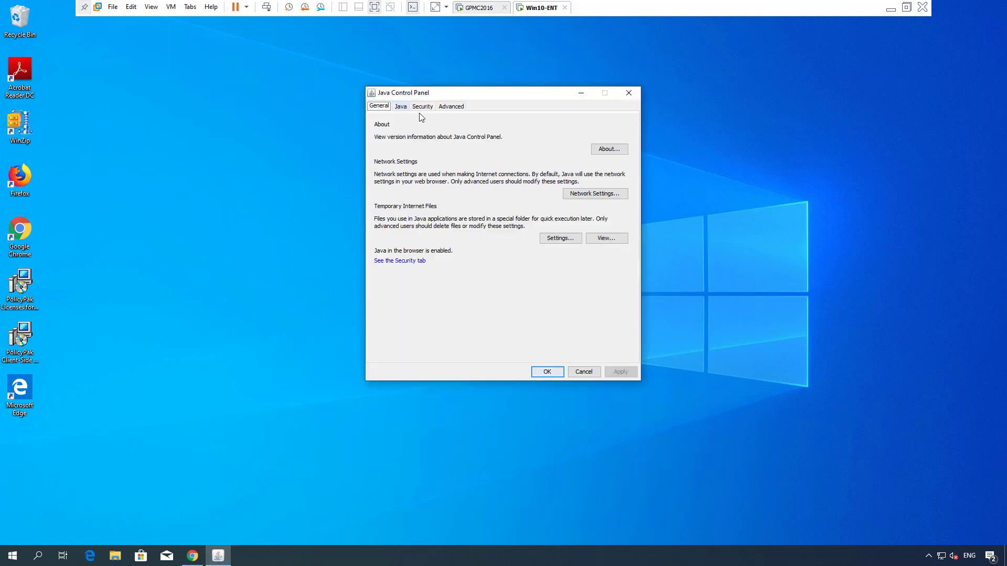
- Check the Java security level and the TLS options under Advanced Security Settings, and close the Java Control Panel
click(423, 106)
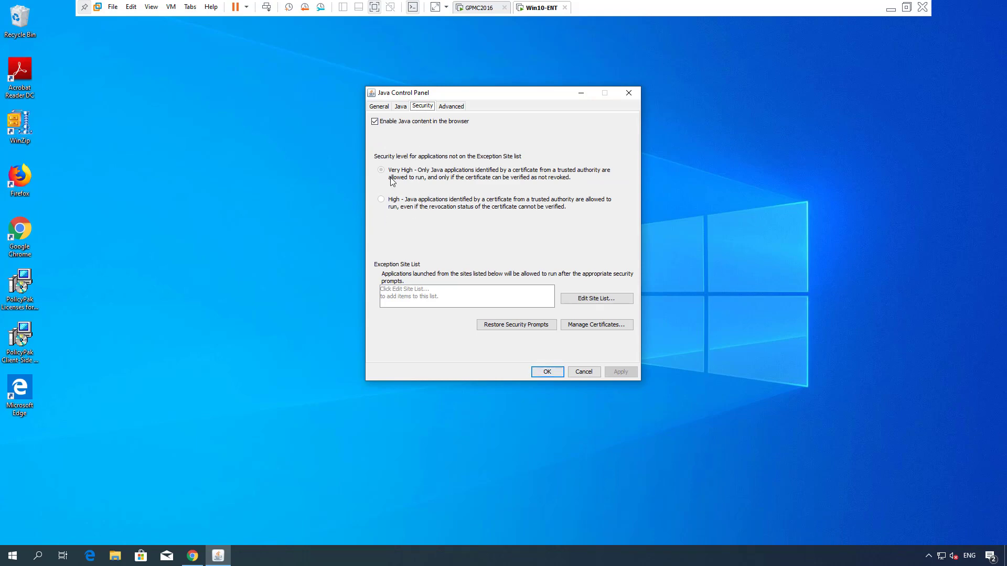
click(451, 107)
scroll(524, 254, down, 9)
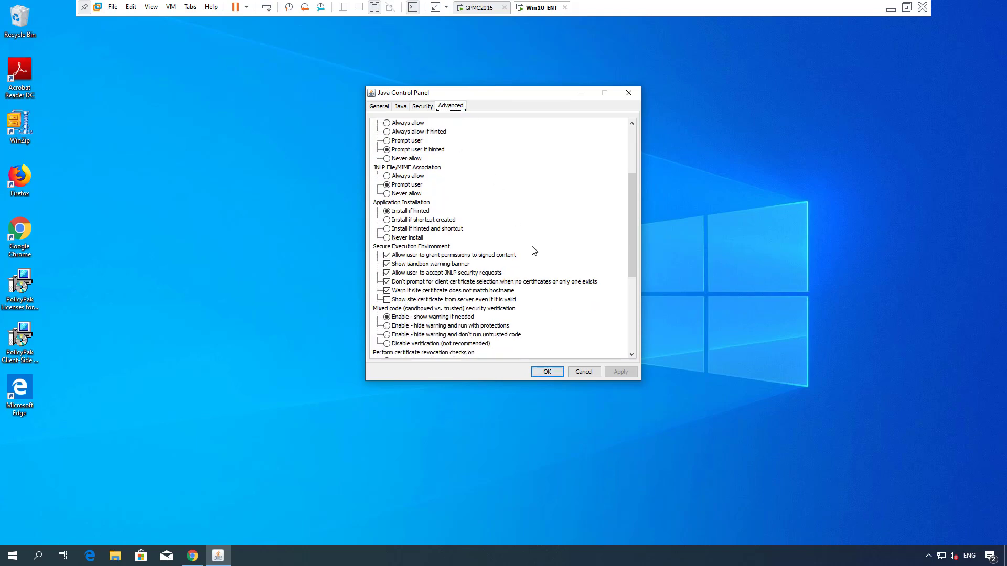
scroll(539, 252, down, 1)
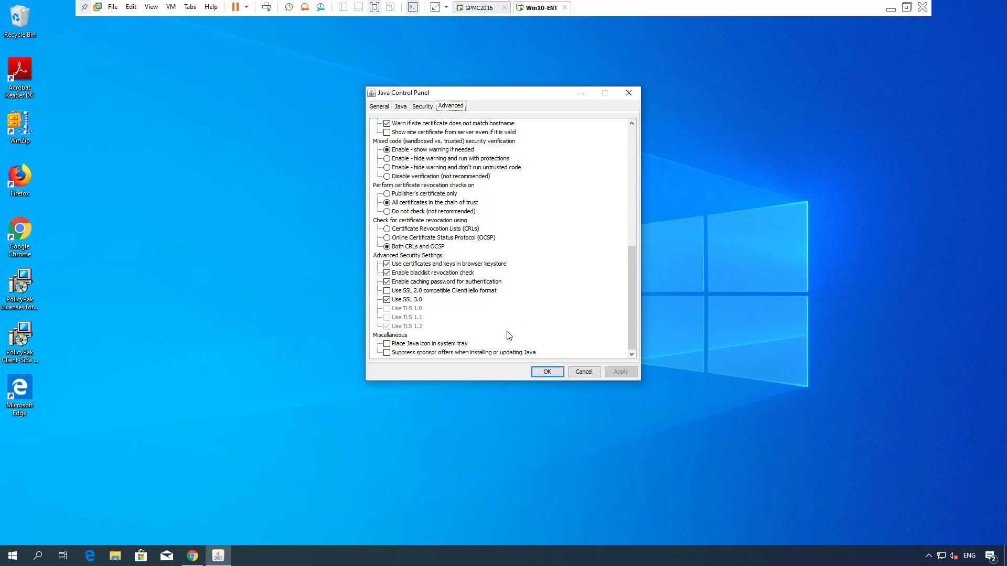
click(560, 371)
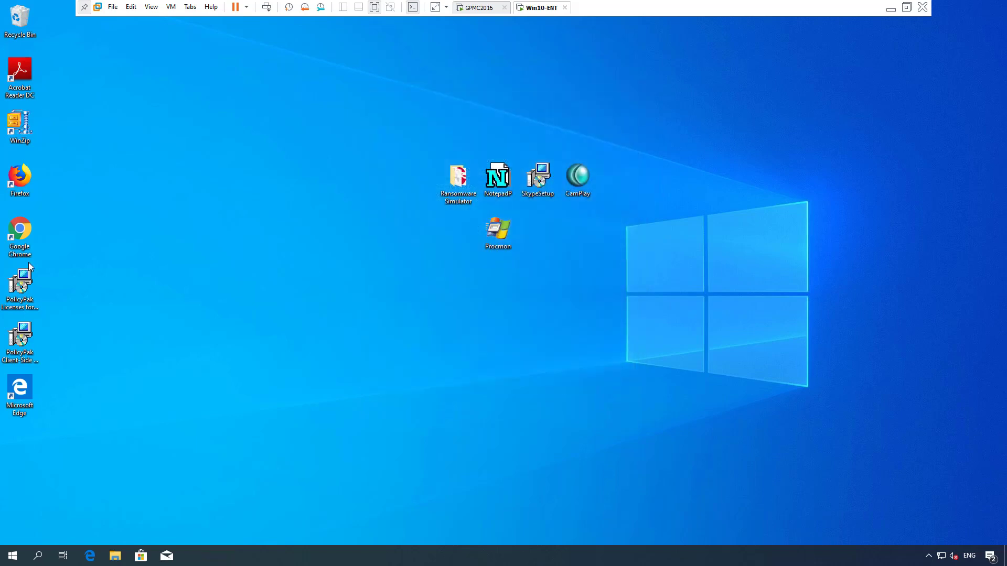
- Launch Google Chrome, check the address of its startup page, and open the browser's settings
double_click(19, 237)
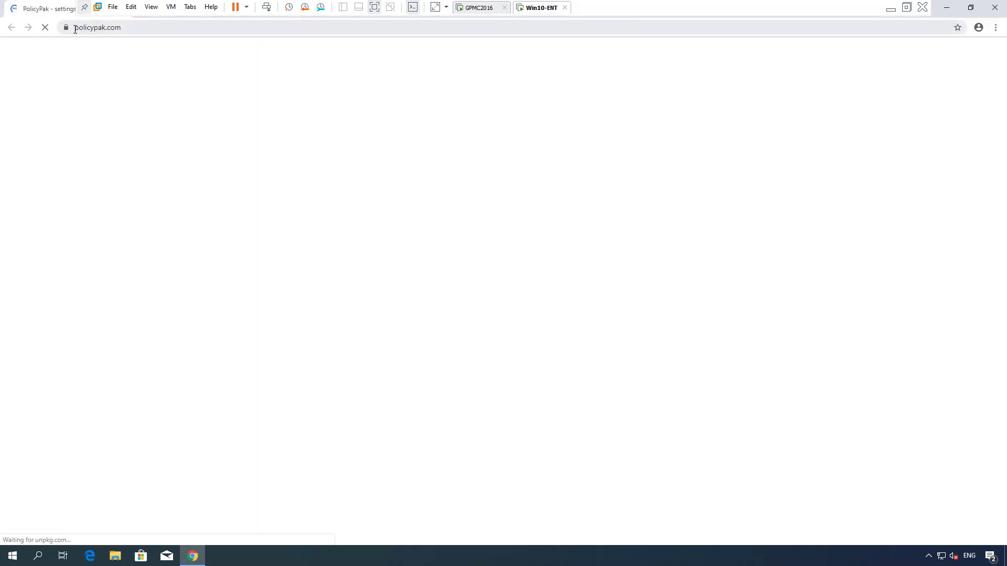
click(182, 30)
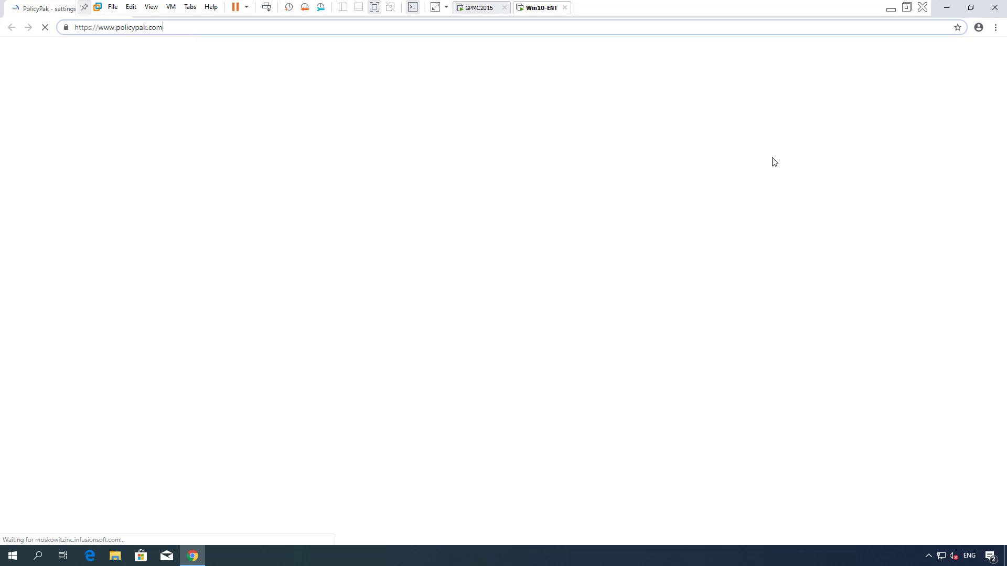
click(996, 28)
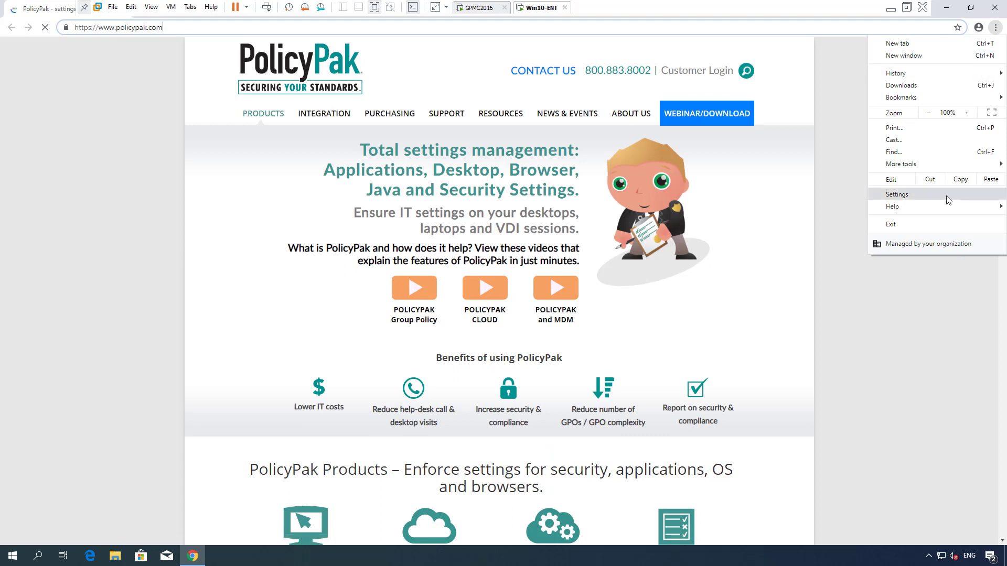
click(945, 195)
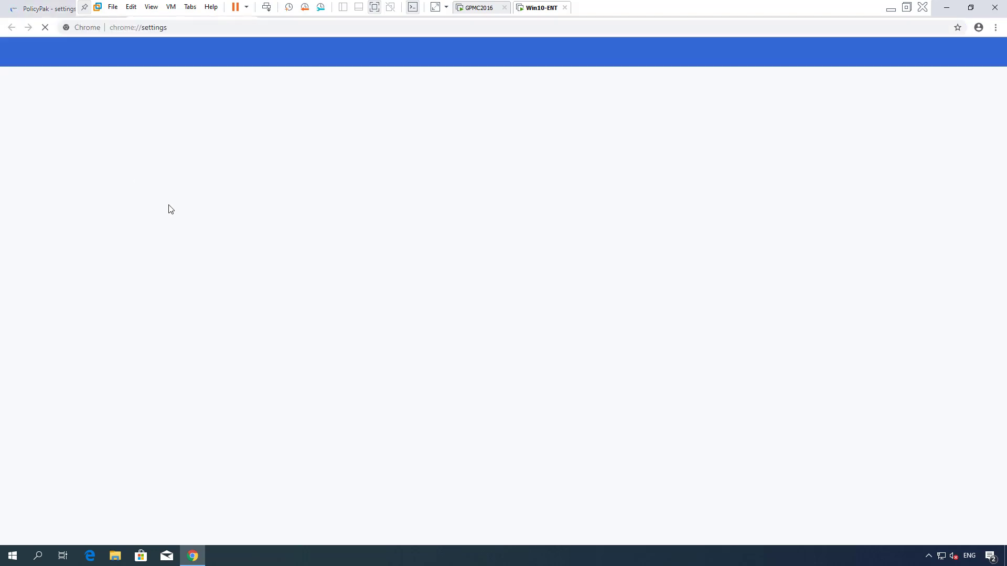